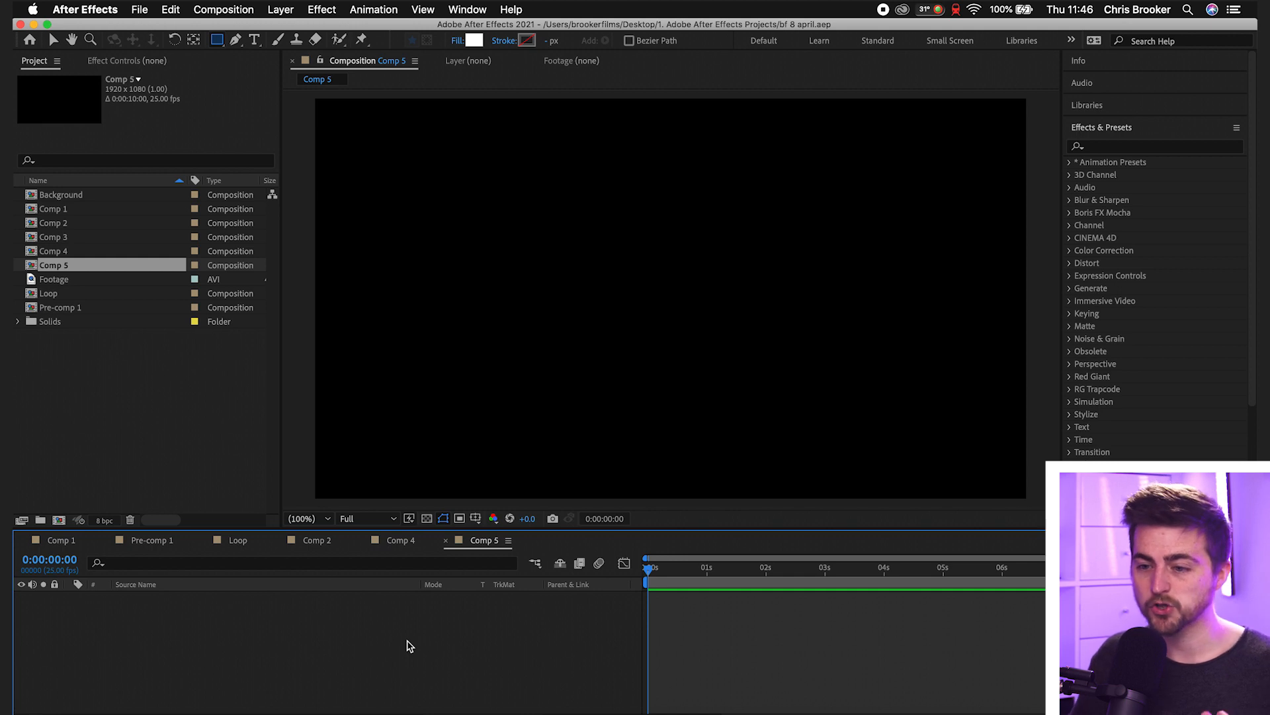
- Create a new bright blue solid layer at 1920 x 1080 px in Comp 5 and name it Wave
{"action": "key", "text": "v"}
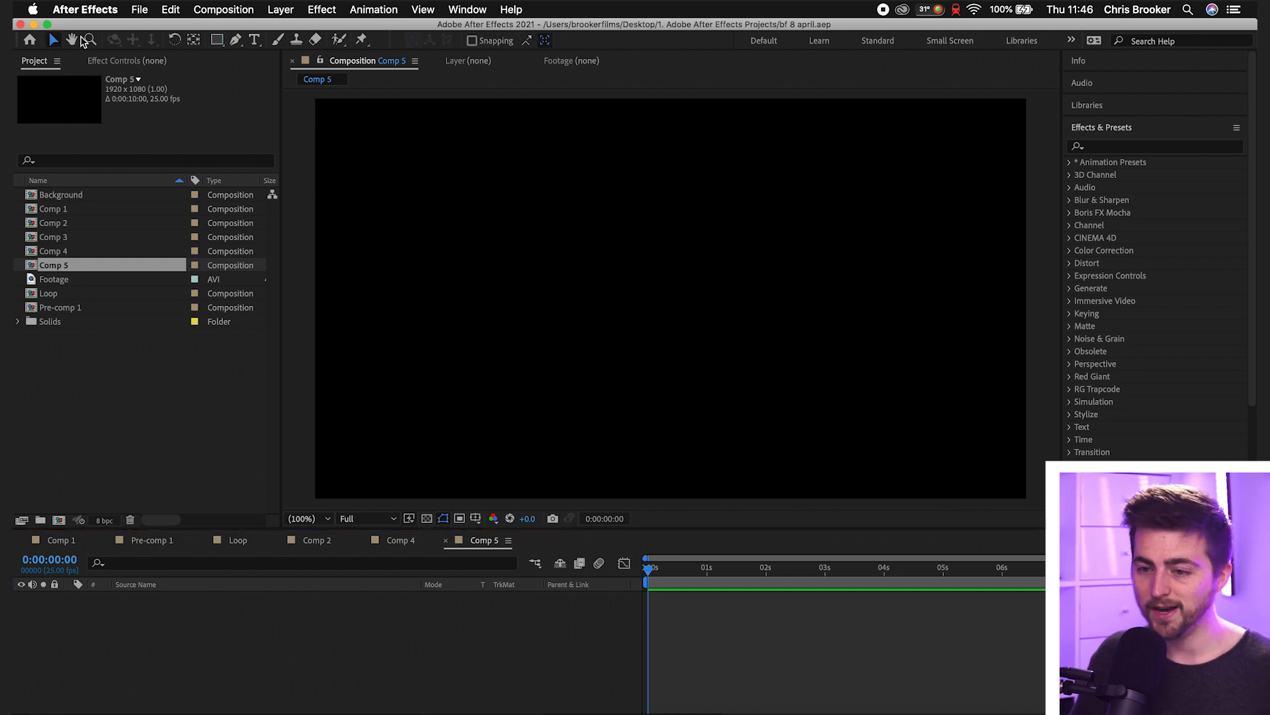
{"action": "left_click", "coordinate": [280, 10]}
{"action": "mouse_move", "coordinate": [371, 27]}
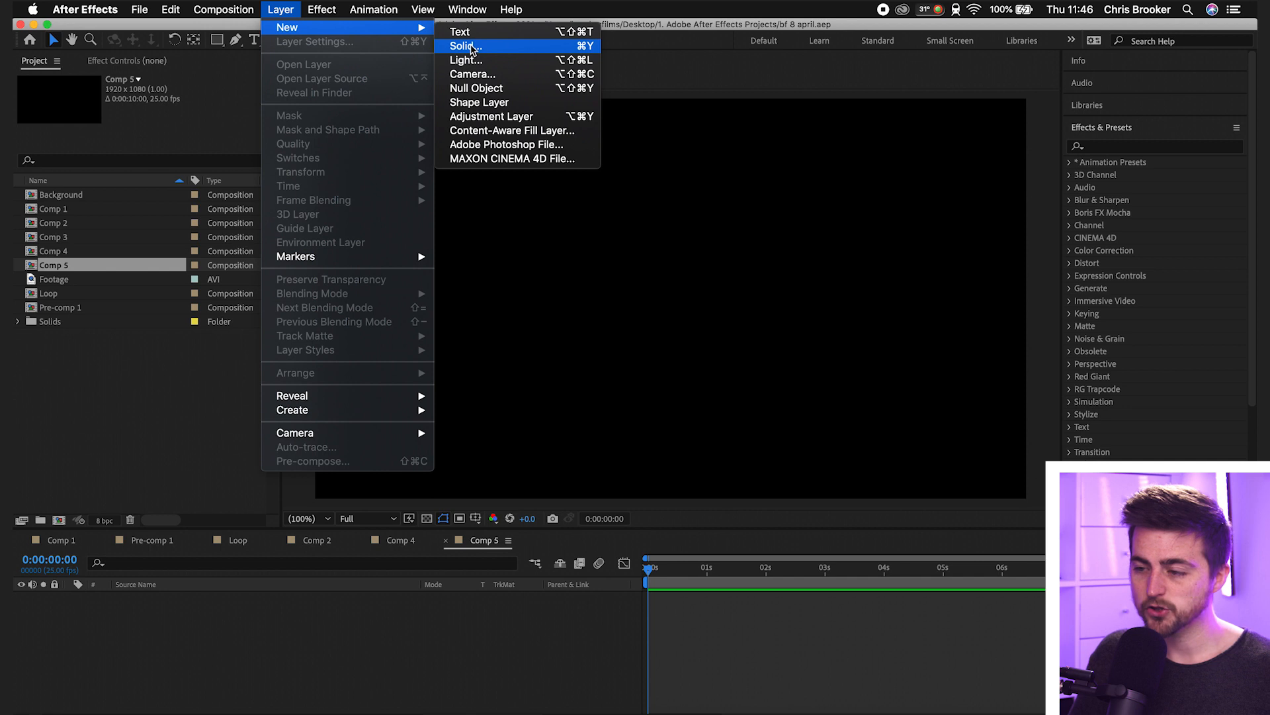
{"action": "left_click", "coordinate": [469, 47]}
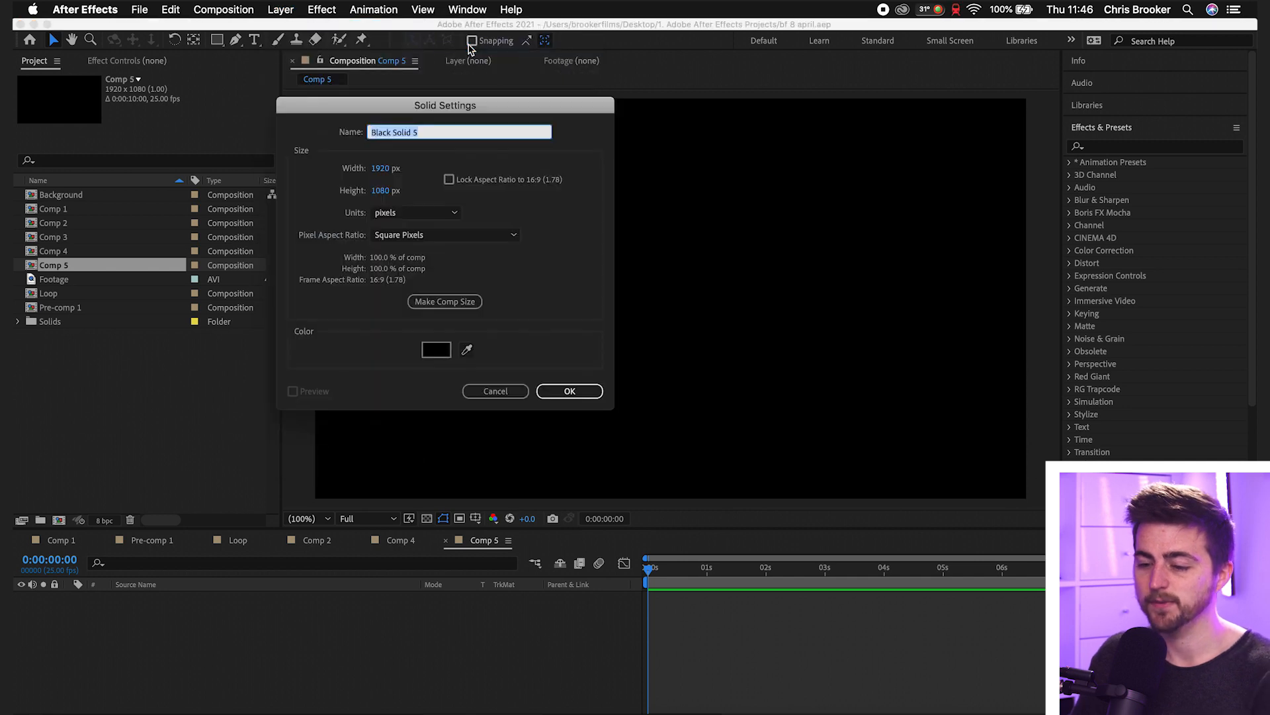
{"action": "left_click", "coordinate": [440, 352]}
{"action": "mouse_move", "coordinate": [967, 282]}
{"action": "left_mouse_down"}
{"action": "mouse_move", "coordinate": [967, 259]}
{"action": "mouse_move", "coordinate": [966, 288]}
{"action": "left_mouse_up"}
{"action": "left_click", "coordinate": [914, 224]}
{"action": "left_click", "coordinate": [1070, 215]}
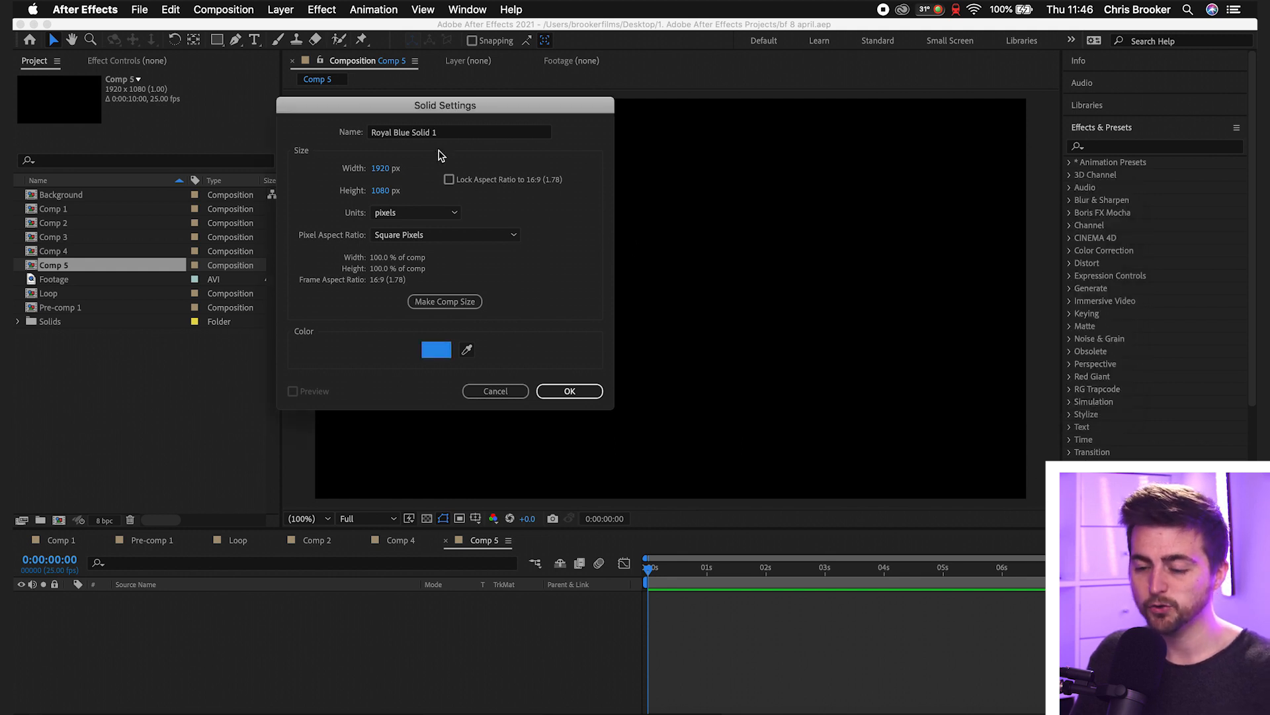
{"action": "triple_click", "coordinate": [423, 135]}
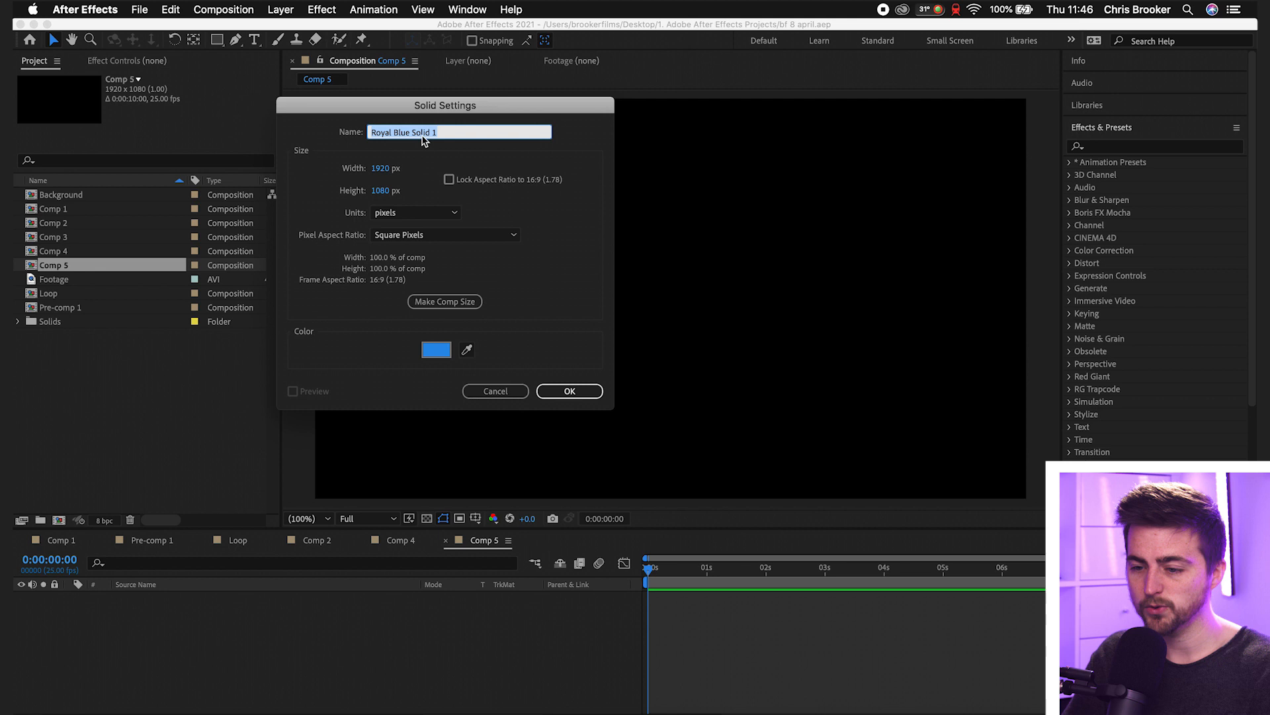
{"action": "type", "text": "Wave"}
{"action": "key", "text": "Return"}
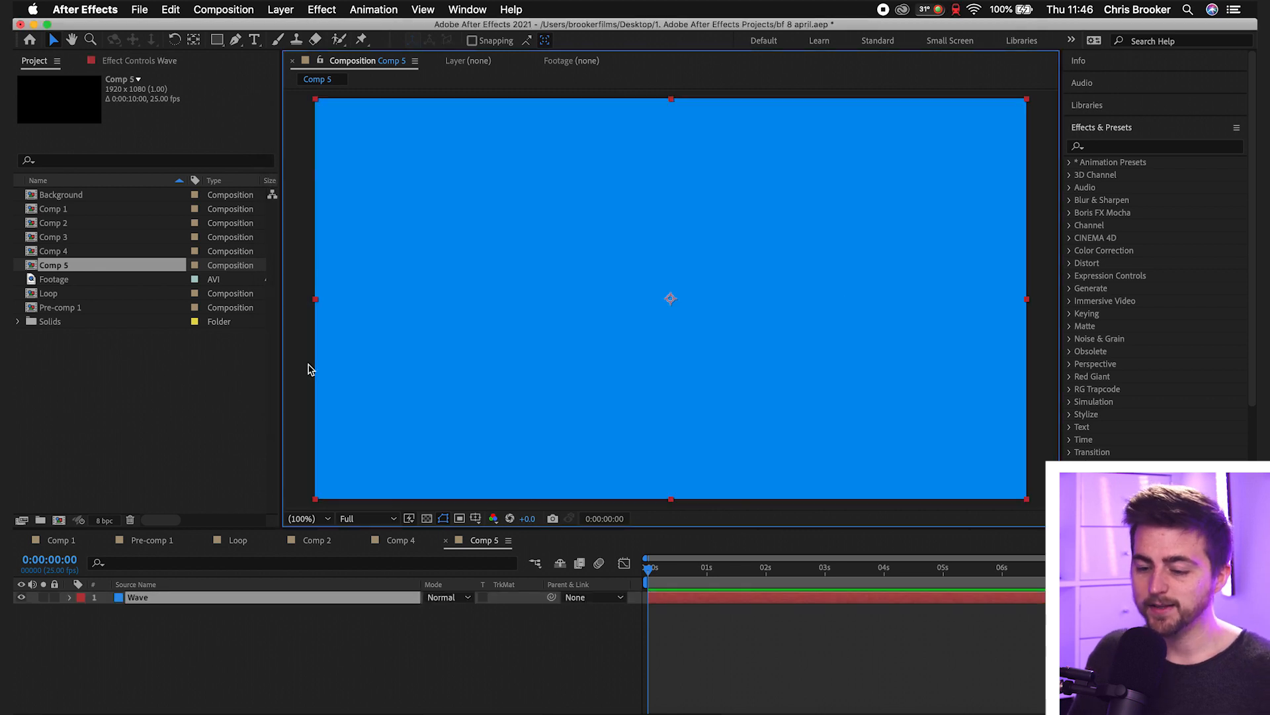
- Start a Pen tool mask path on the Wave layer with a first point outside the solid's upper-left corner
{"action": "left_click", "coordinate": [325, 521]}
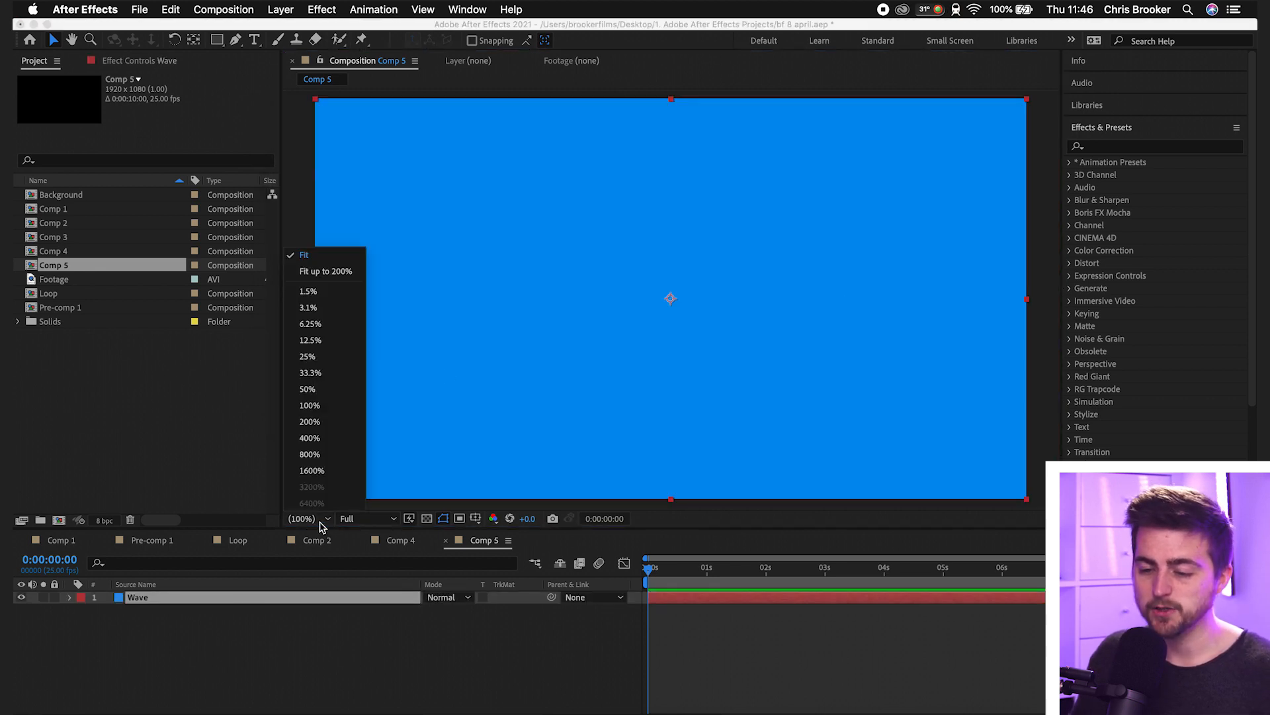
{"action": "left_click", "coordinate": [313, 389]}
{"action": "left_click_drag", "start_coordinate": [237, 43], "coordinate": [264, 45]}
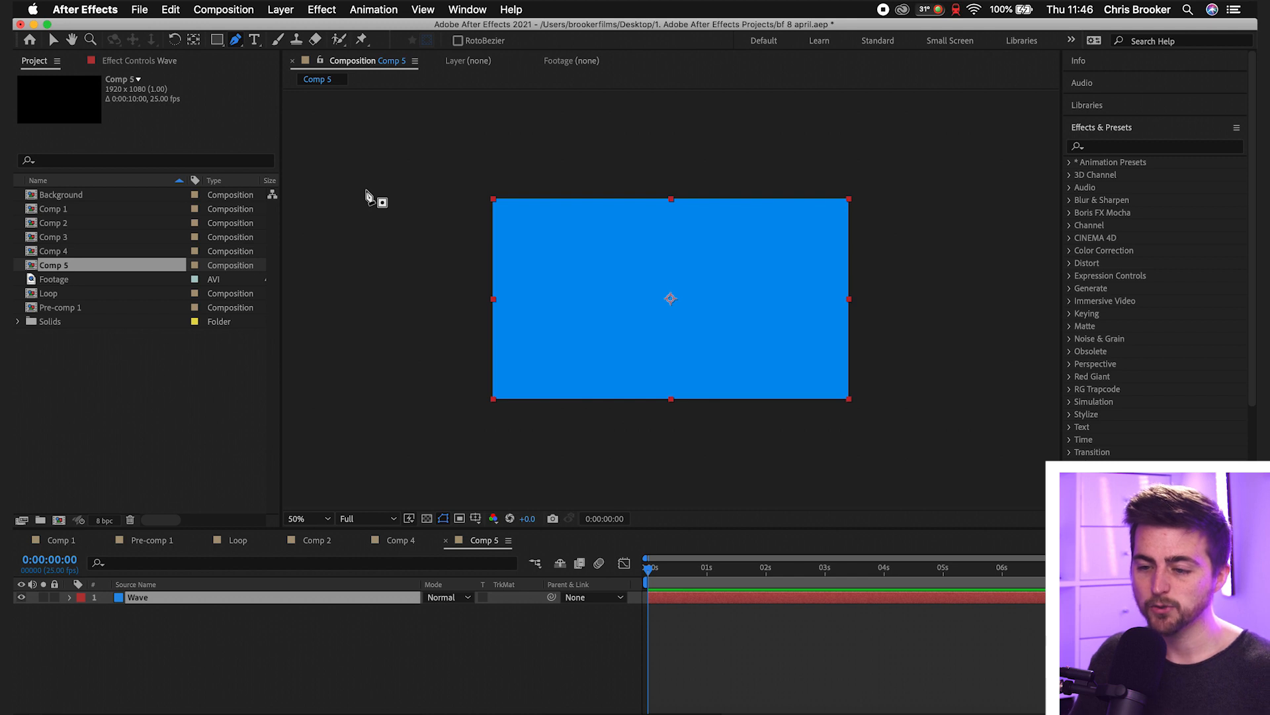
{"action": "left_click", "coordinate": [377, 124]}
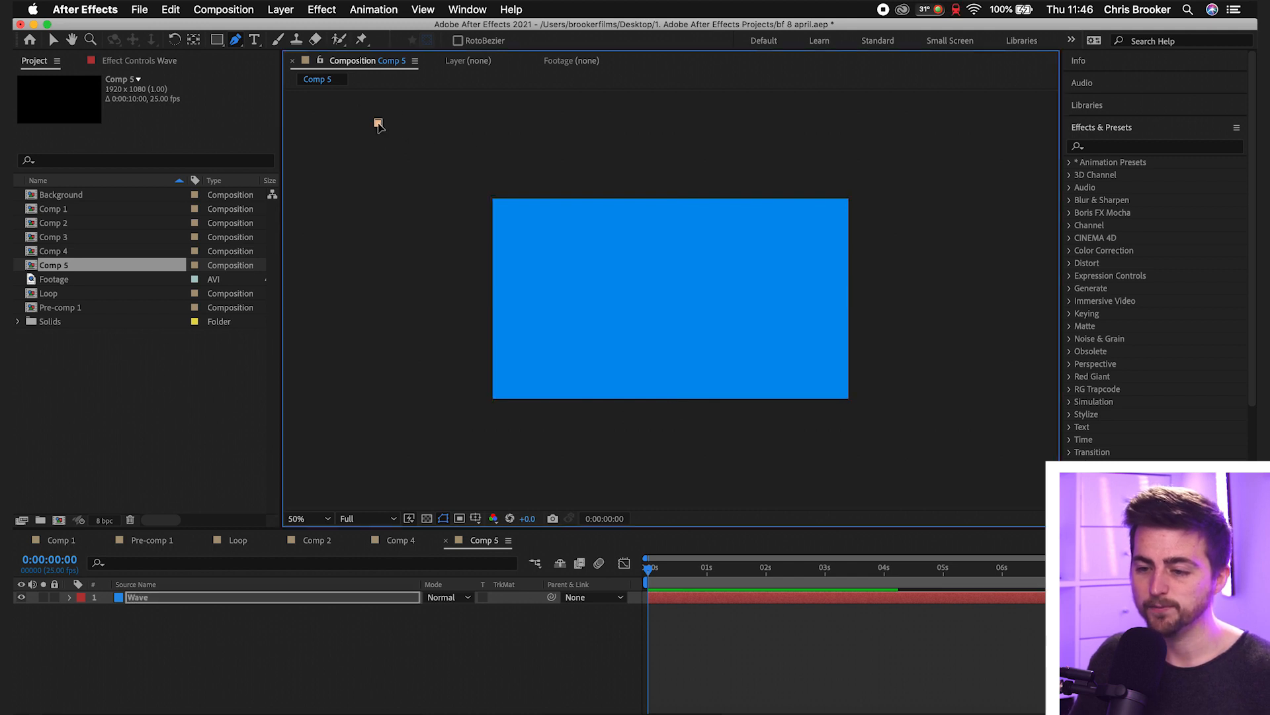
{"action": "left_click", "coordinate": [561, 169]}
{"action": "left_click", "coordinate": [703, 134]}
{"action": "left_click", "coordinate": [840, 158]}
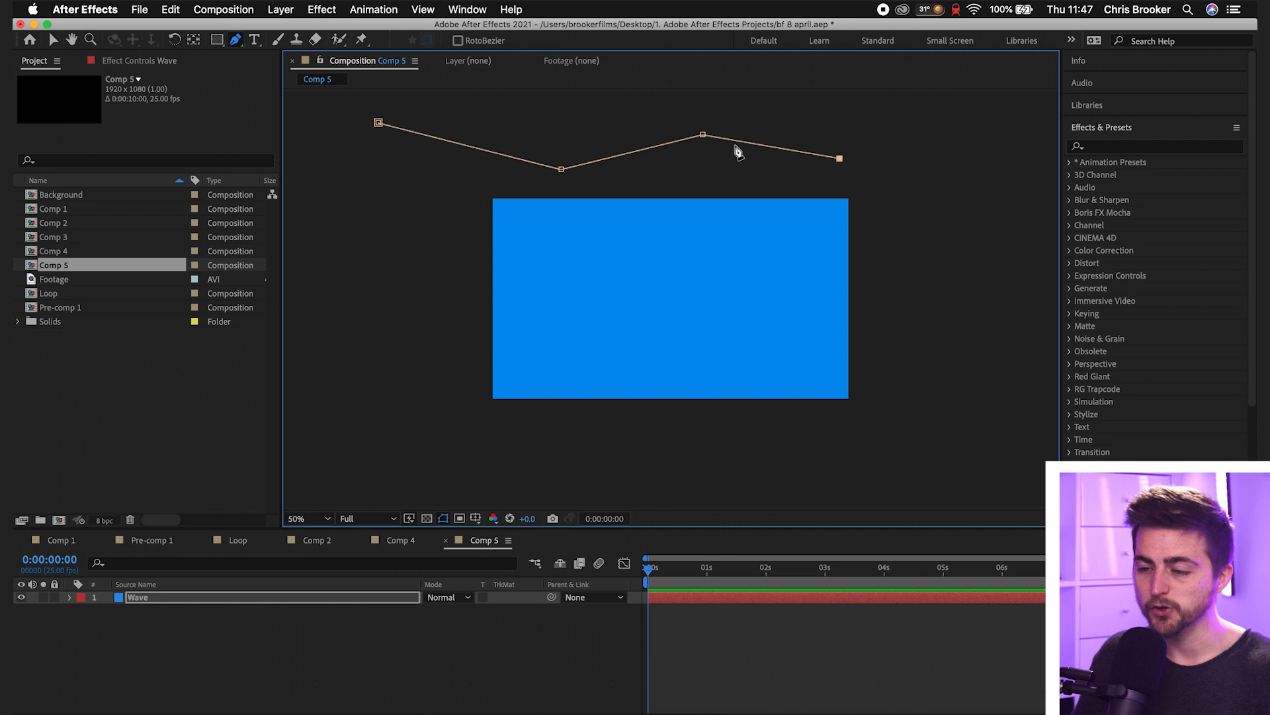
{"action": "key", "text": "super+z"}
{"action": "key", "text": "super+z"}
{"action": "key", "text": "super+z"}
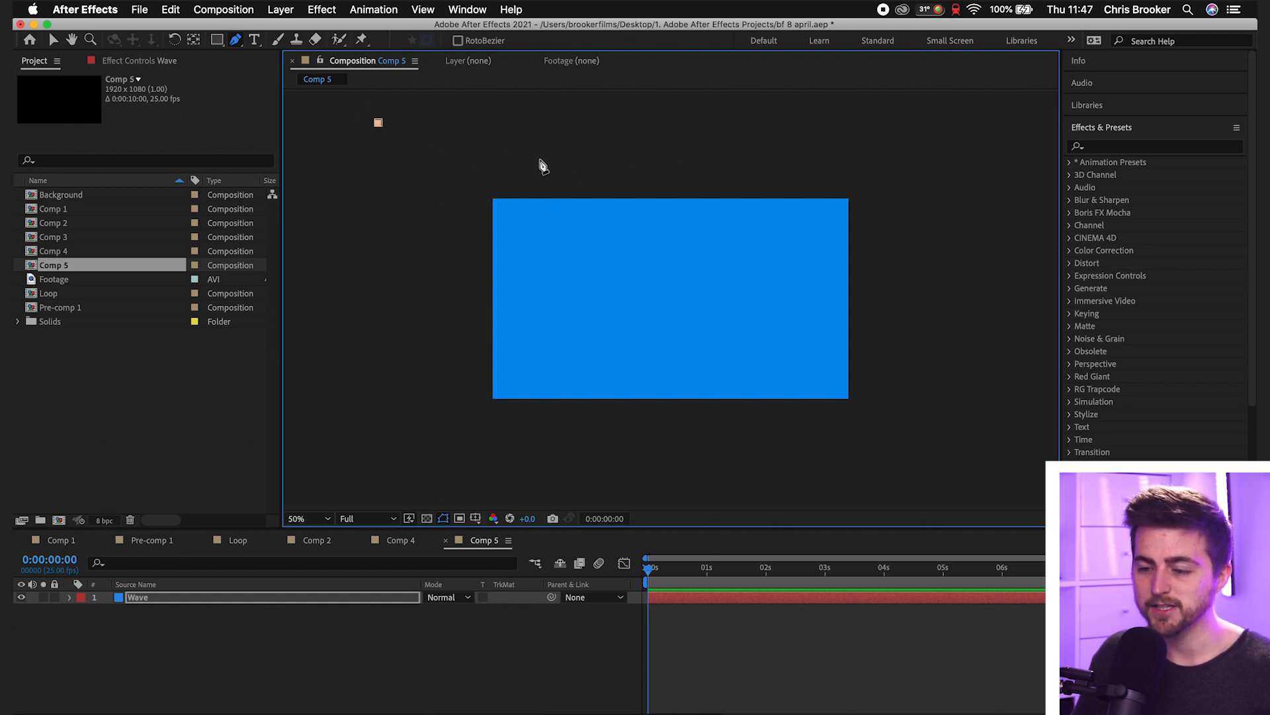
{"action": "left_click", "coordinate": [556, 171]}
{"action": "key", "text": "super+z"}
- Complete the closed mask around the solid, with curved wavy upper and lower edges and straight sides outside the frame
{"action": "left_click_drag", "start_coordinate": [564, 166], "coordinate": [675, 161]}
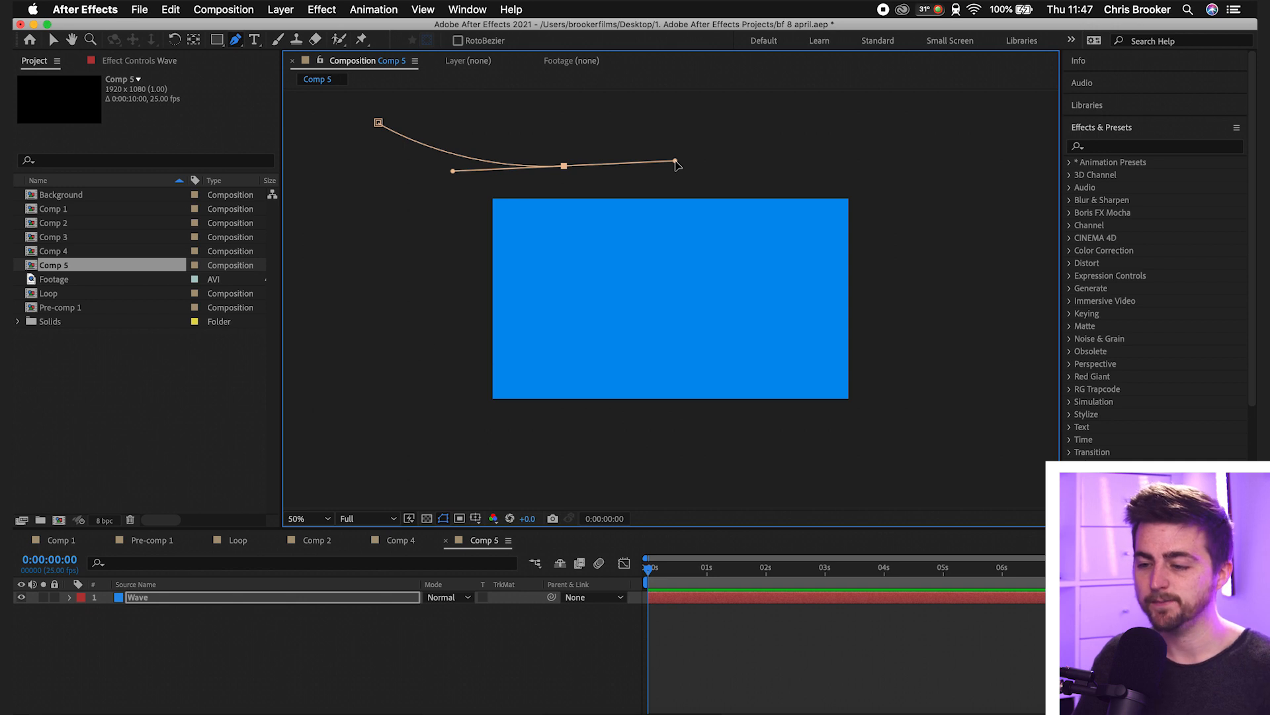
{"action": "left_click_drag", "start_coordinate": [804, 126], "coordinate": [928, 119]}
{"action": "left_click", "coordinate": [999, 135]}
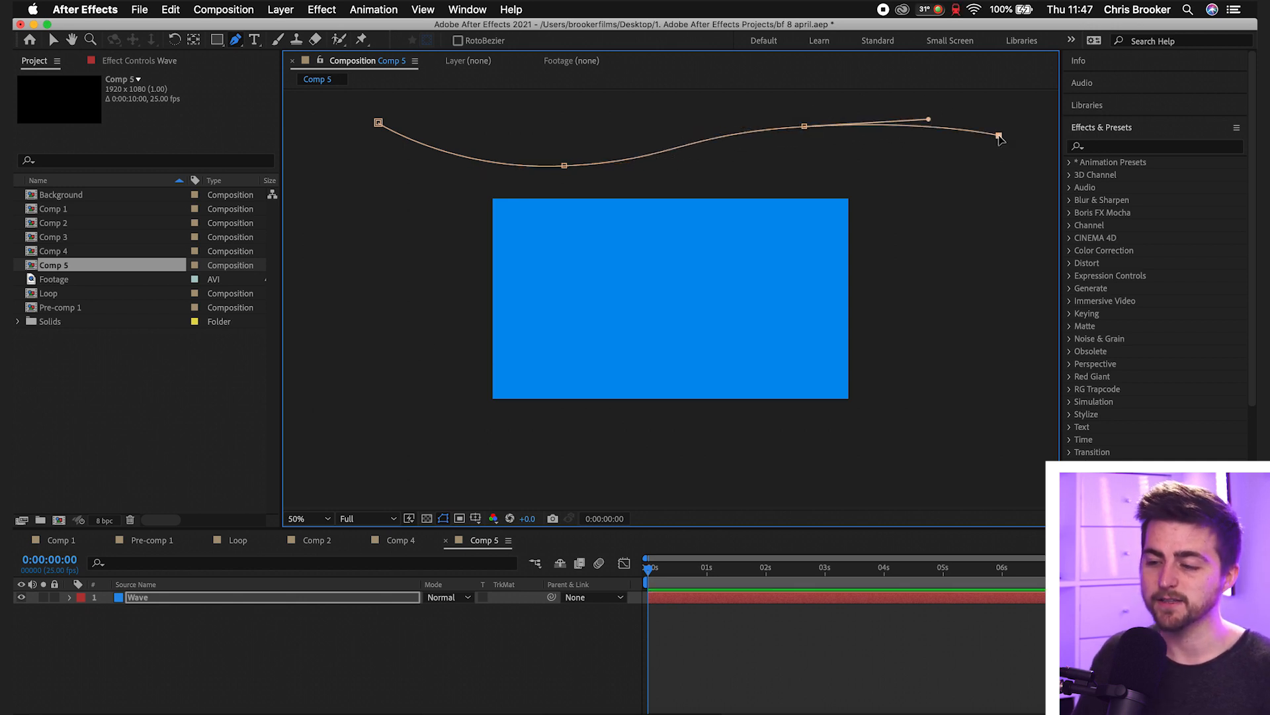
{"action": "left_click", "coordinate": [987, 484]}
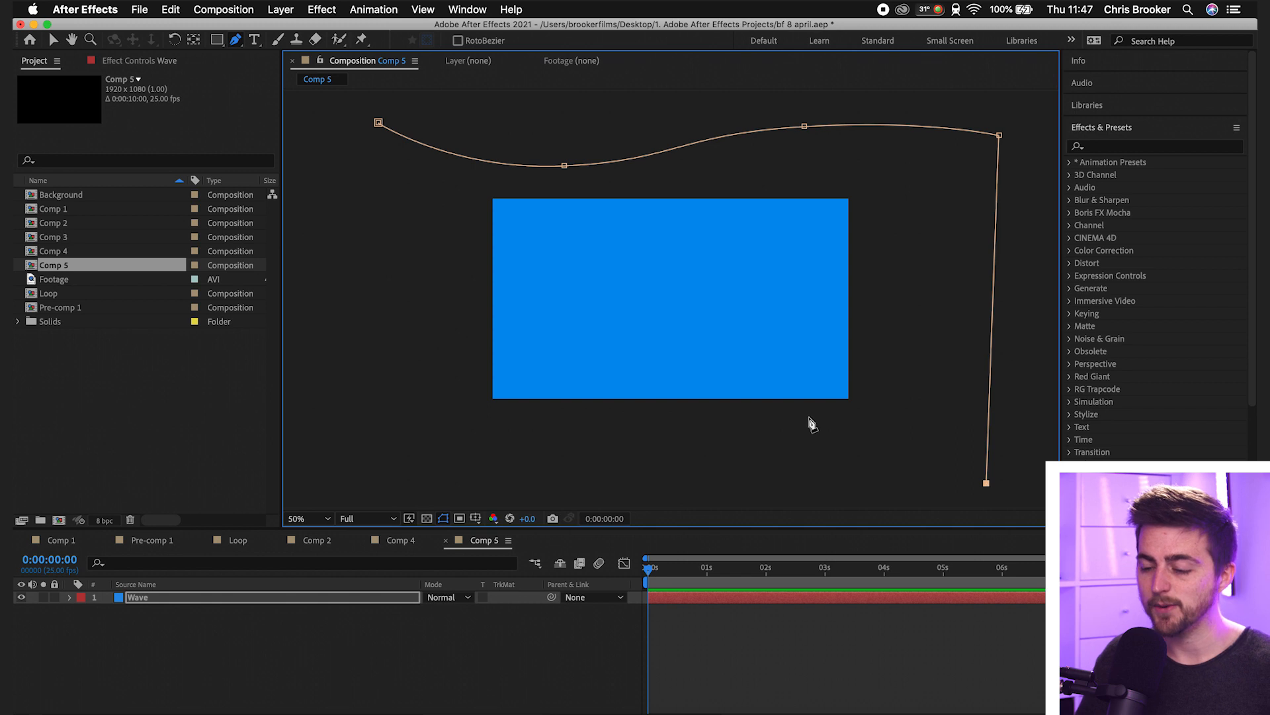
{"action": "left_click_drag", "start_coordinate": [803, 428], "coordinate": [695, 432]}
{"action": "left_click_drag", "start_coordinate": [536, 483], "coordinate": [438, 504]}
{"action": "left_click", "coordinate": [342, 466]}
{"action": "left_click", "coordinate": [379, 123]}
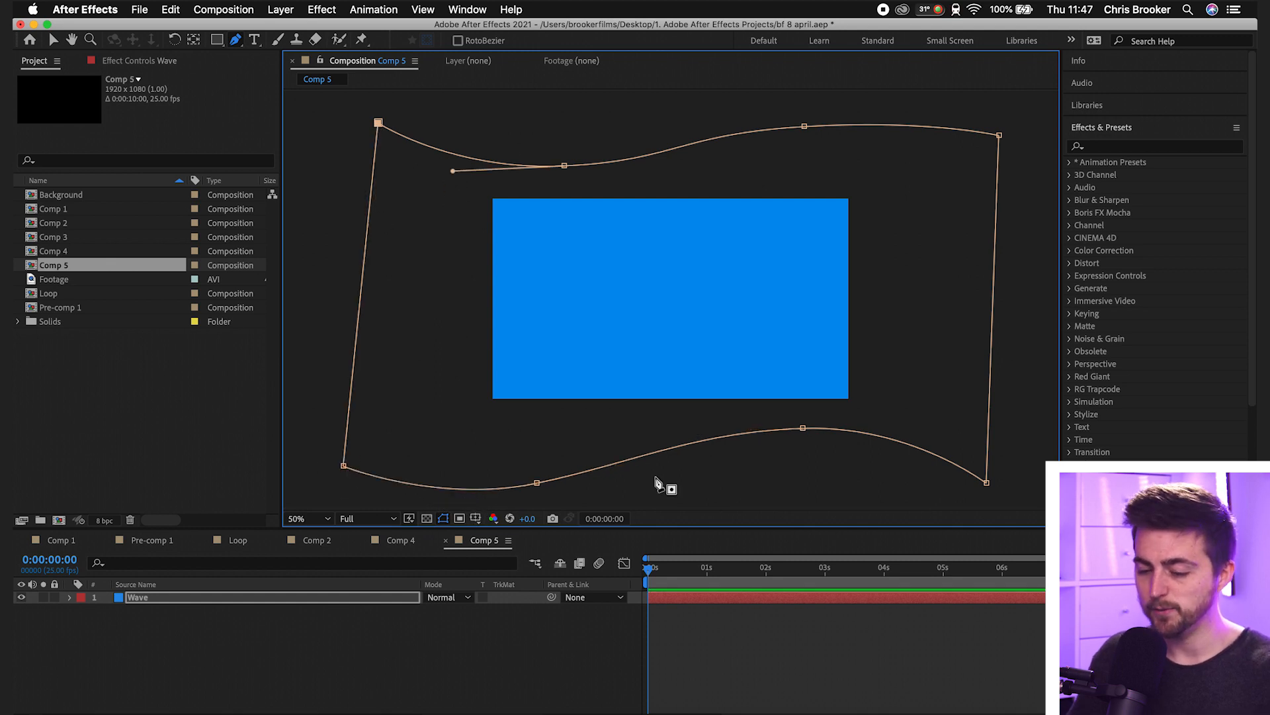
- Reveal the Wave layer's Mask Path property and select Mask 1 with the Selection tool active
{"action": "left_click", "coordinate": [411, 630]}
{"action": "left_click", "coordinate": [340, 599]}
{"action": "key", "text": "m"}
{"action": "left_click", "coordinate": [160, 612]}
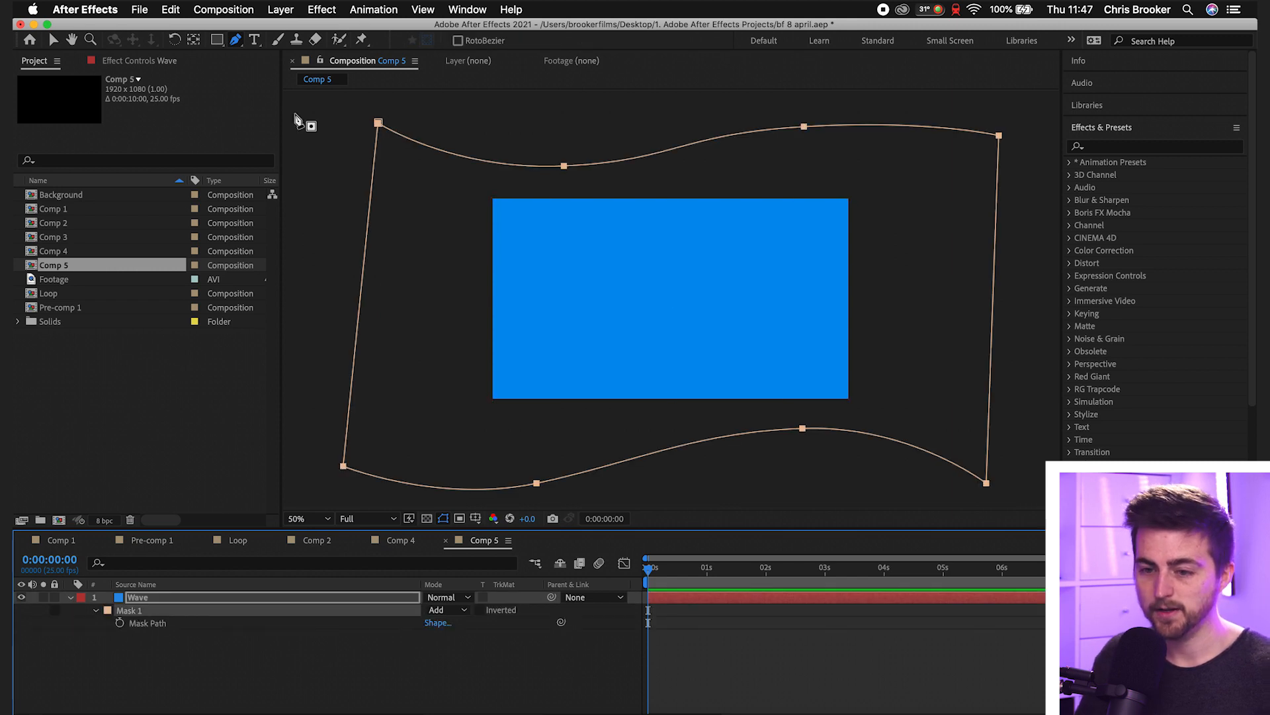
{"action": "left_click", "coordinate": [56, 41]}
{"action": "left_click_drag", "start_coordinate": [378, 123], "coordinate": [385, 232]}
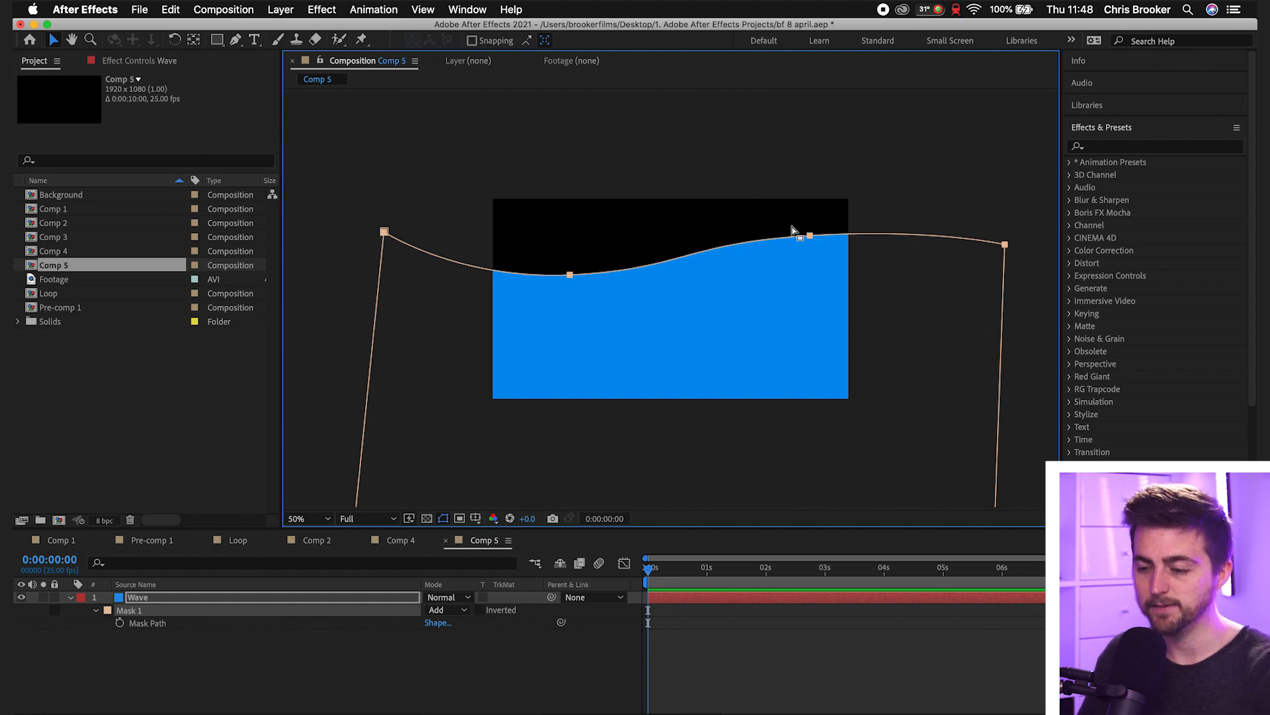
{"action": "key", "text": "super+z"}
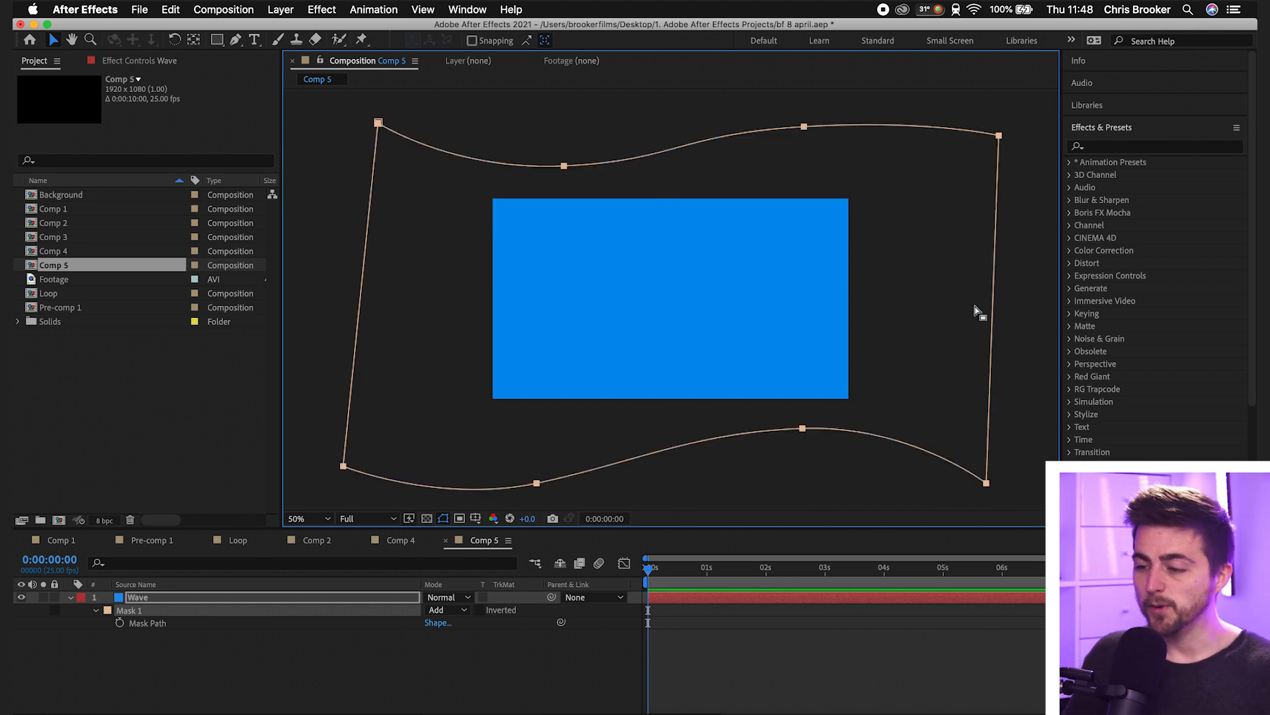
{"action": "mouse_move", "coordinate": [1001, 137]}
{"action": "left_mouse_down"}
{"action": "mouse_move", "coordinate": [978, 453]}
{"action": "mouse_move", "coordinate": [970, 170]}
{"action": "mouse_move", "coordinate": [970, 218]}
{"action": "left_mouse_up"}
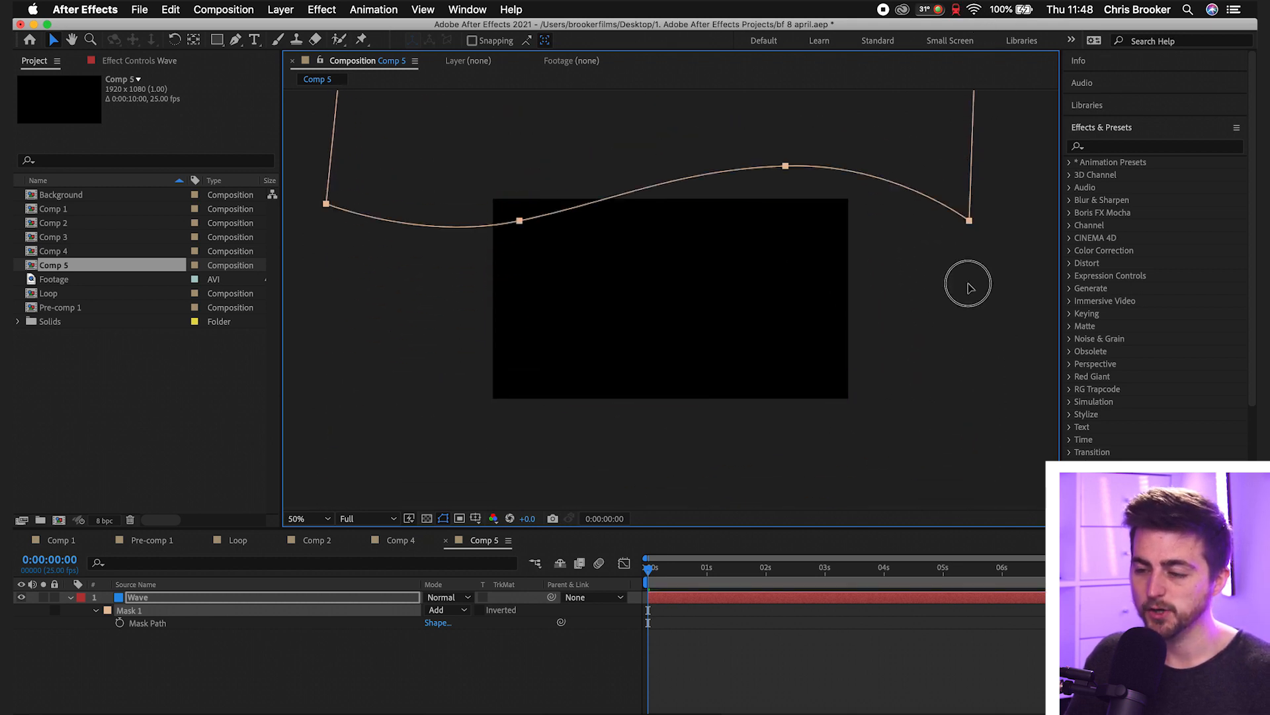
{"action": "key", "text": "super+z"}
- Keyframe the Mask Path from just below the frame at 0:00:00:00 to fully above the frame at 0:00:01:01
{"action": "left_click_drag", "start_coordinate": [969, 164], "coordinate": [998, 445]}
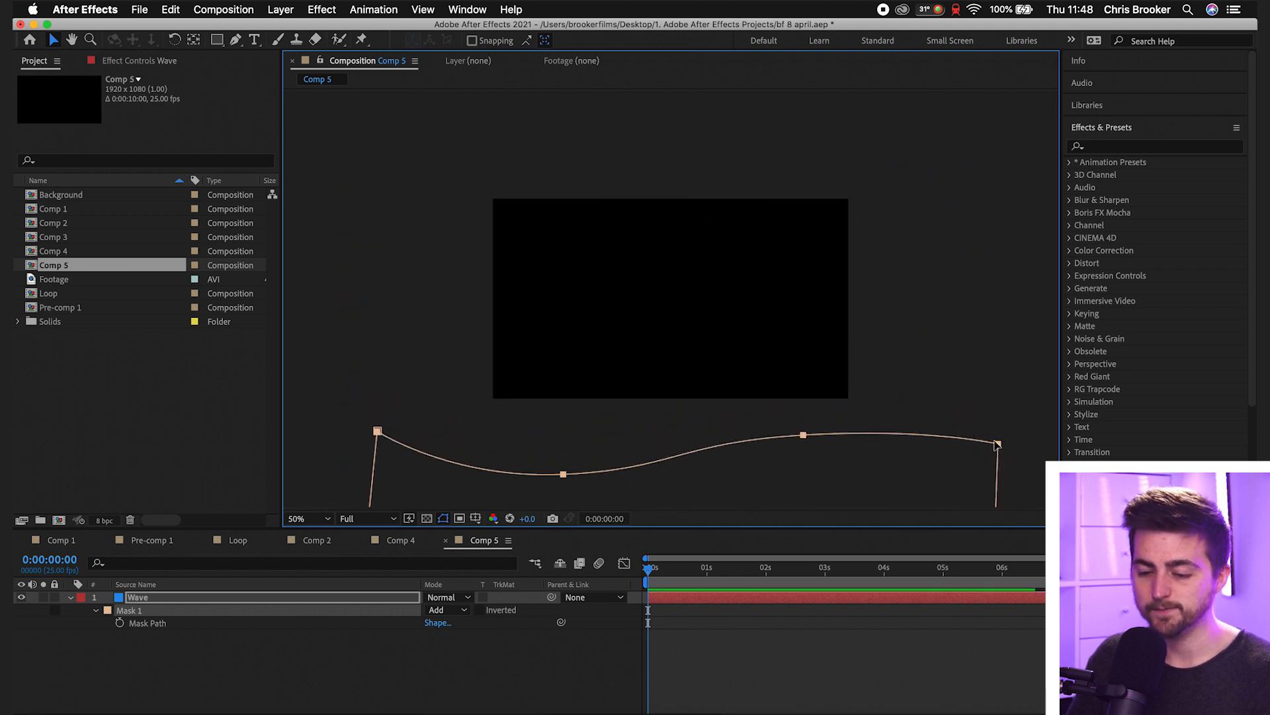
{"action": "left_click", "coordinate": [120, 624]}
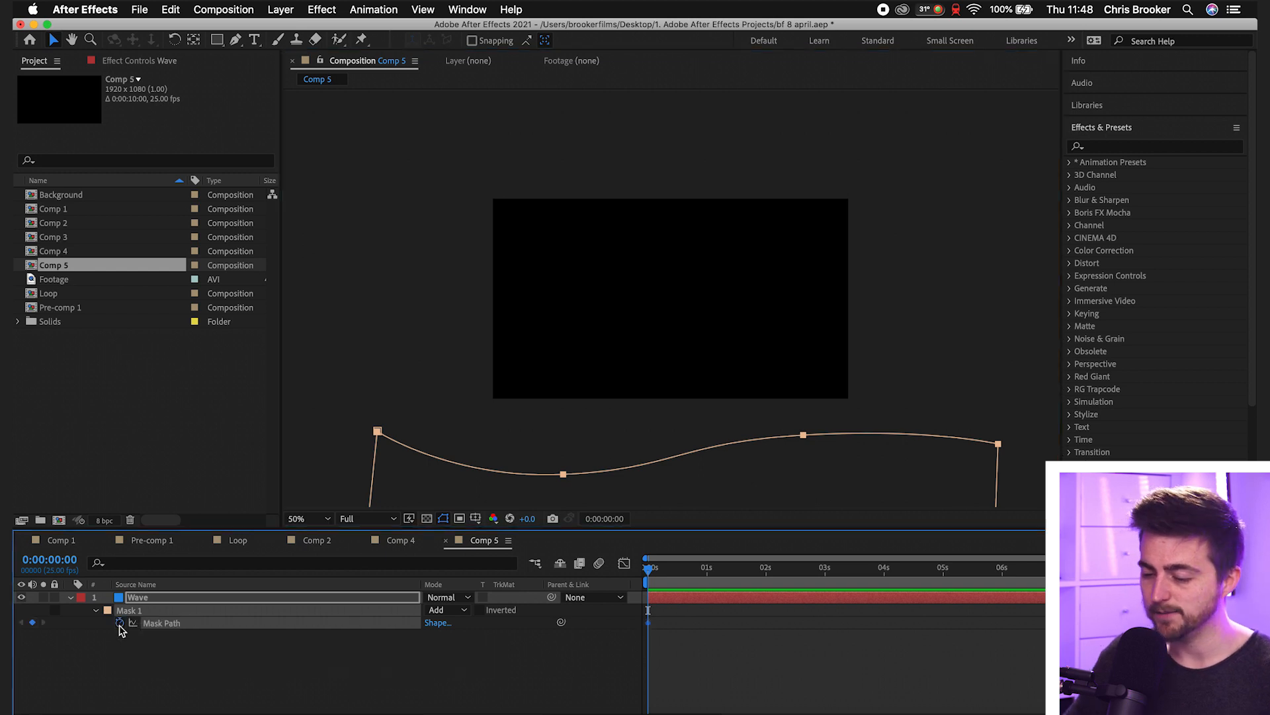
{"action": "left_click_drag", "start_coordinate": [690, 571], "coordinate": [771, 579]}
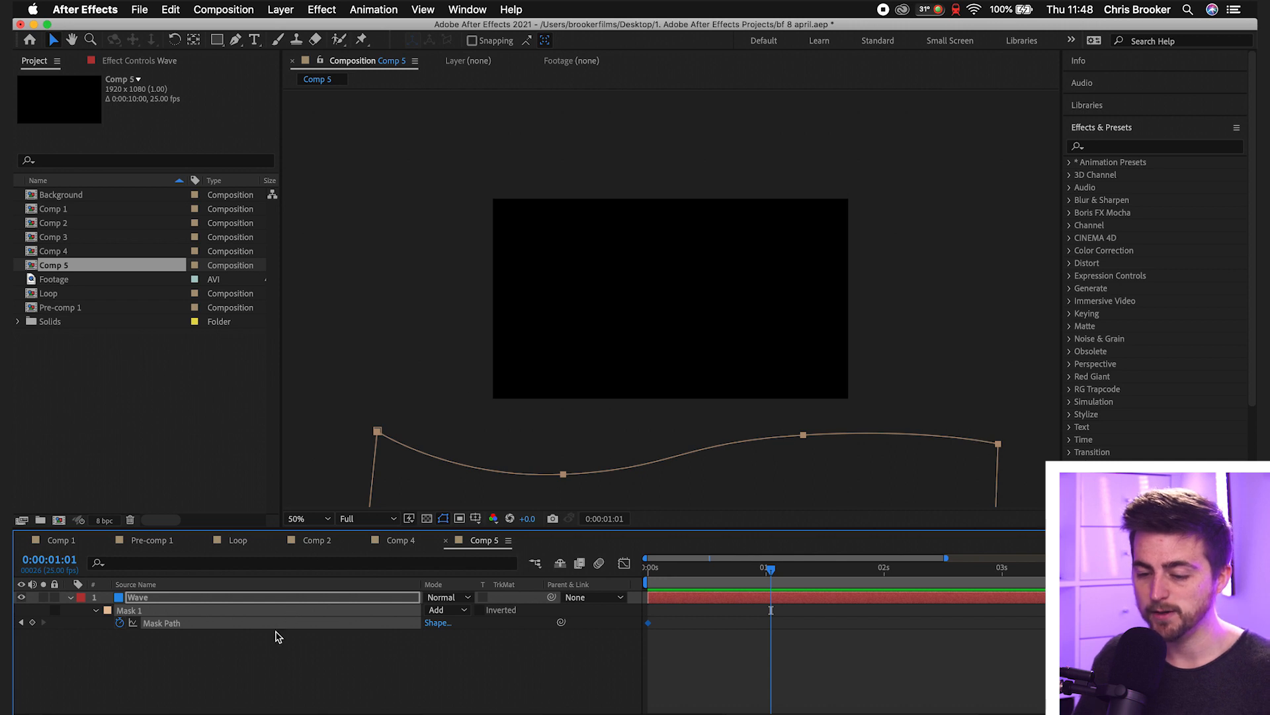
{"action": "left_click_drag", "start_coordinate": [377, 430], "coordinate": [405, 145]}
{"action": "left_click_drag", "start_coordinate": [370, 488], "coordinate": [378, 131]}
- Play back the wave mask animation from the start of the composition
{"action": "key", "text": "Home"}
{"action": "key", "text": "space"}
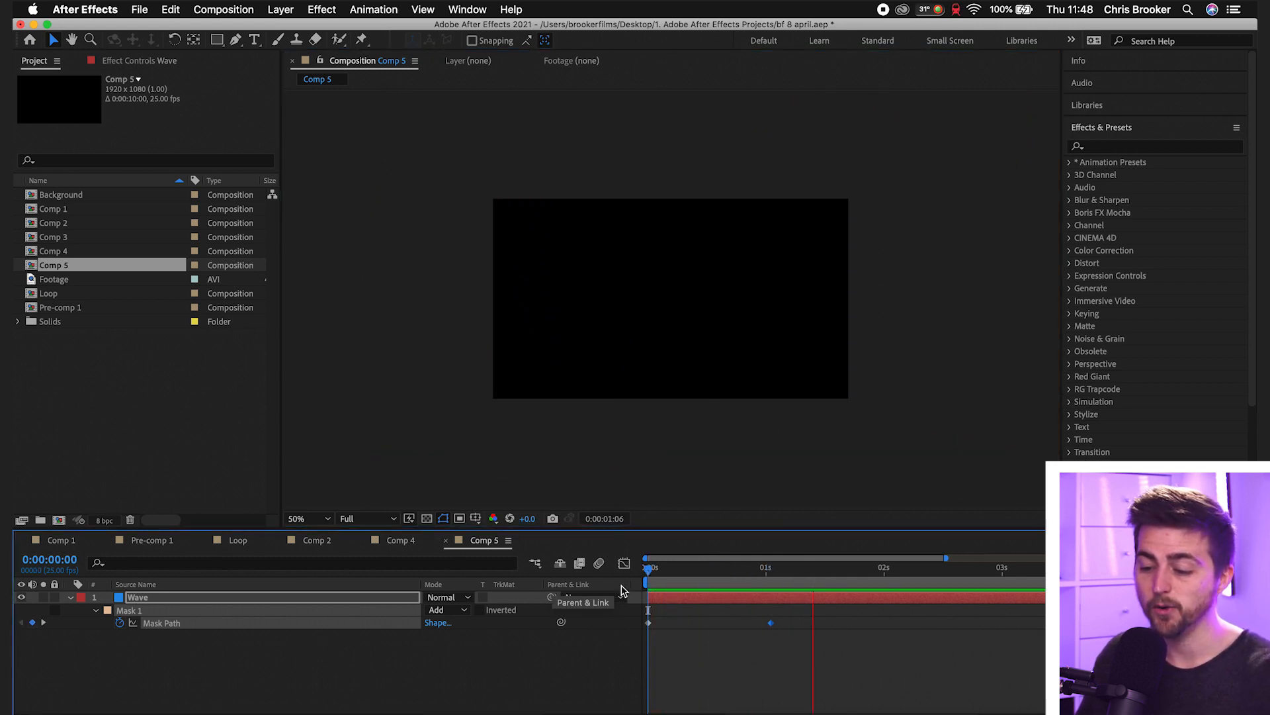
{"action": "key", "text": "space"}
{"action": "left_click", "coordinate": [307, 521]}
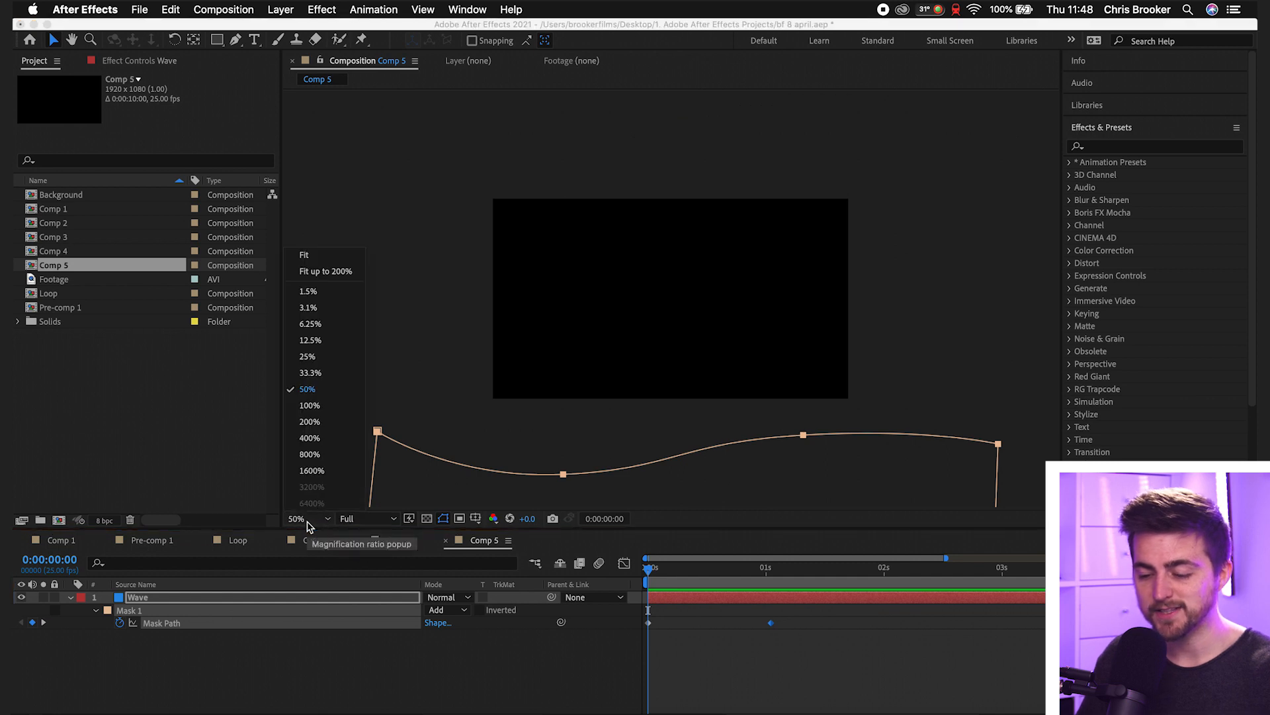
{"action": "left_click", "coordinate": [767, 662]}
{"action": "key", "text": "space"}
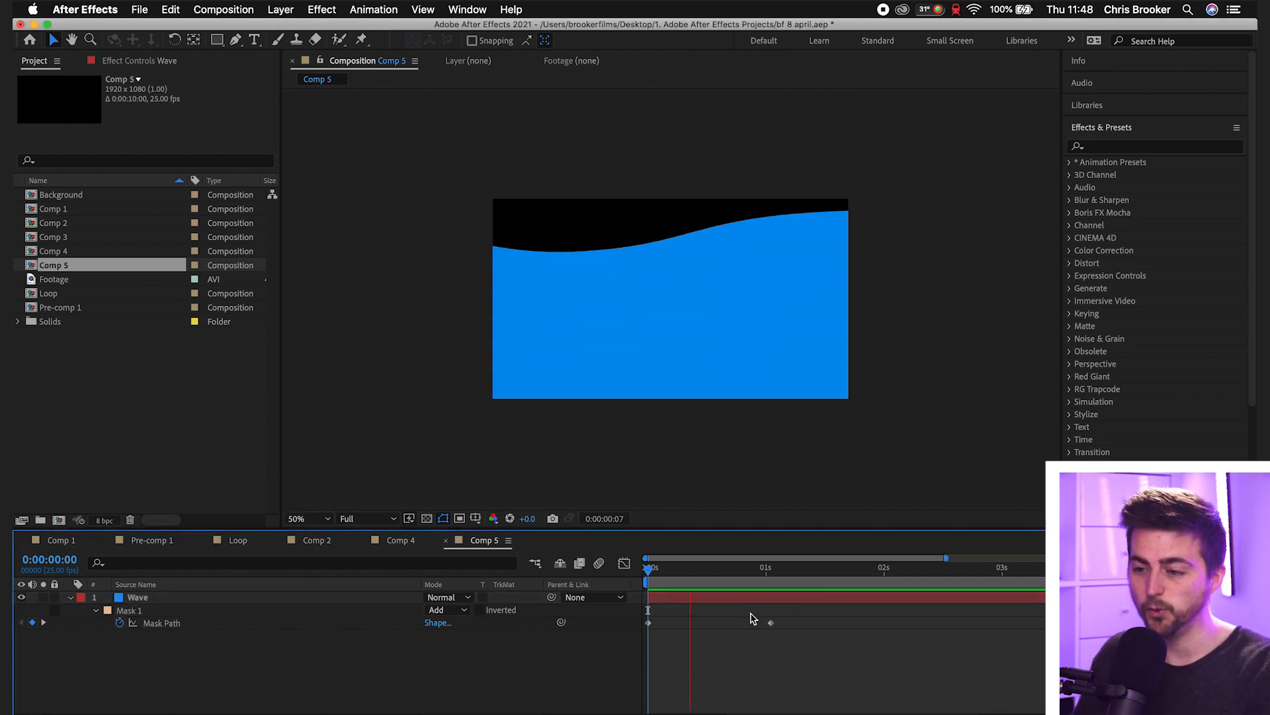
{"action": "key", "text": "space"}
- Slow the wave by moving its second Mask Path keyframe to 0:00:01:09, and preview the animation from the start
{"action": "key", "text": "k"}
{"action": "left_click_drag", "start_coordinate": [772, 622], "coordinate": [810, 626]}
{"action": "key", "text": "space"}
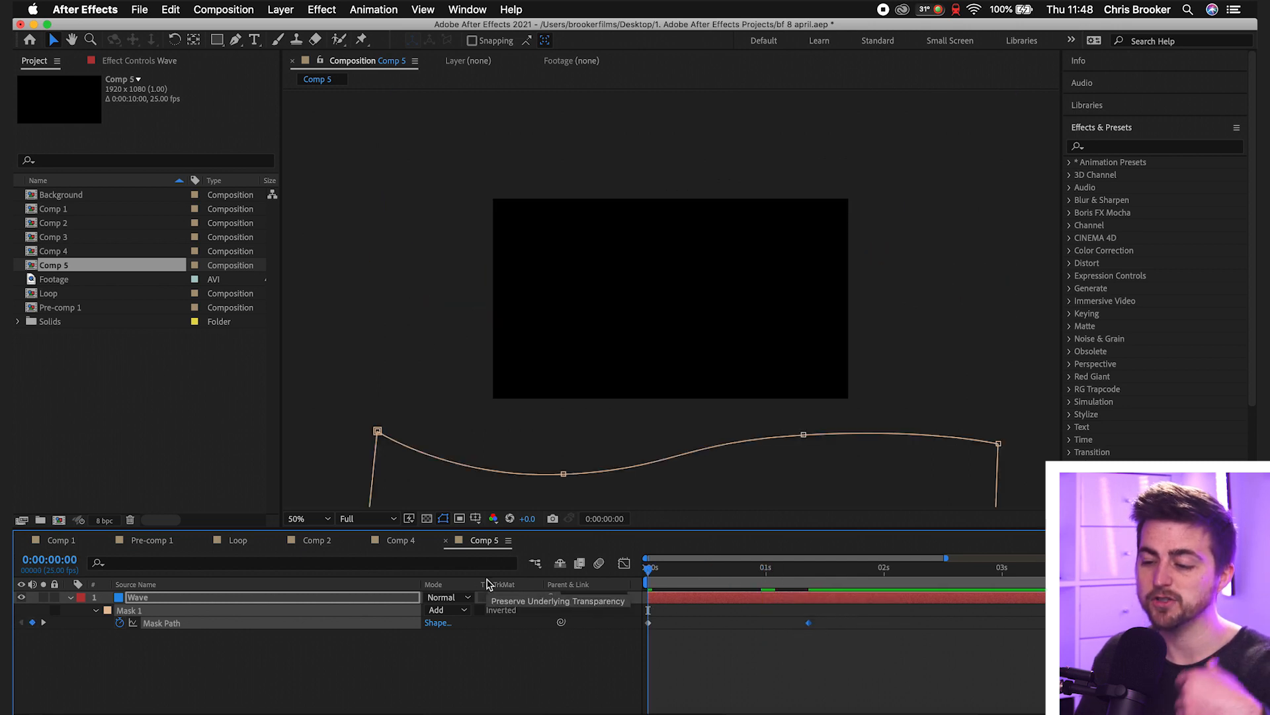
{"action": "key", "text": "space"}
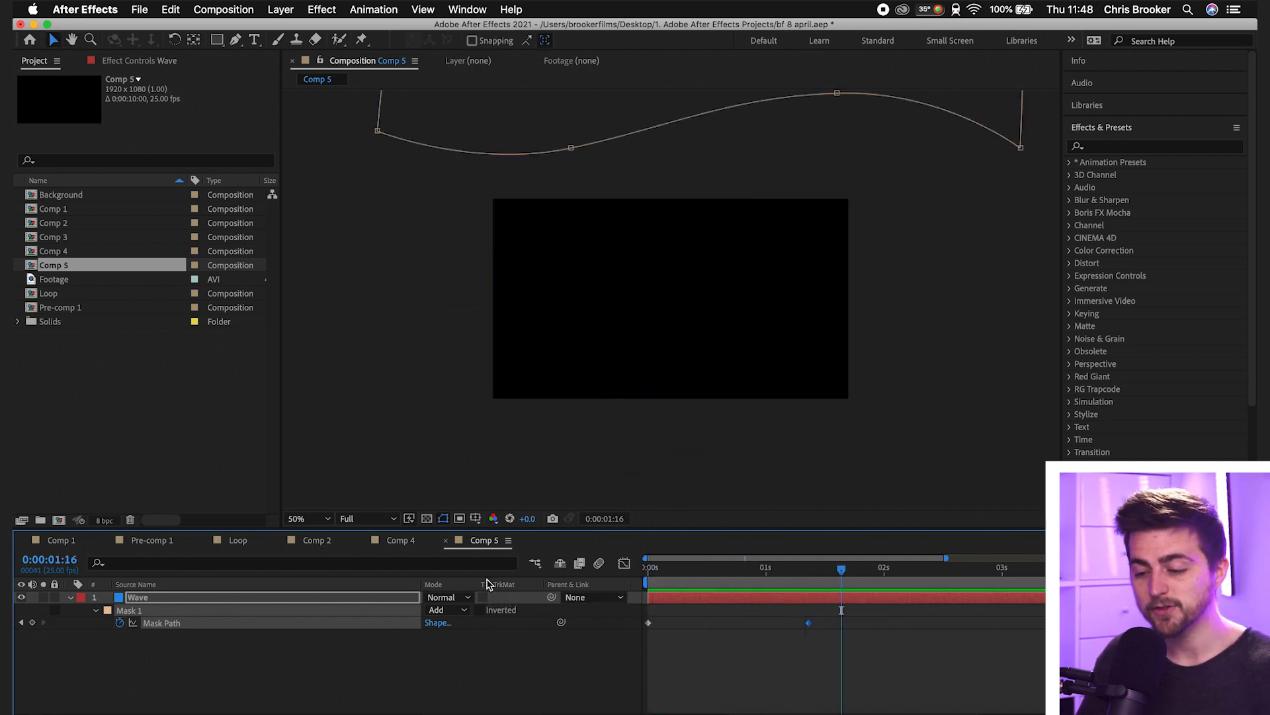
{"action": "left_click_drag", "start_coordinate": [710, 572], "coordinate": [583, 587]}
{"action": "key", "text": "space"}
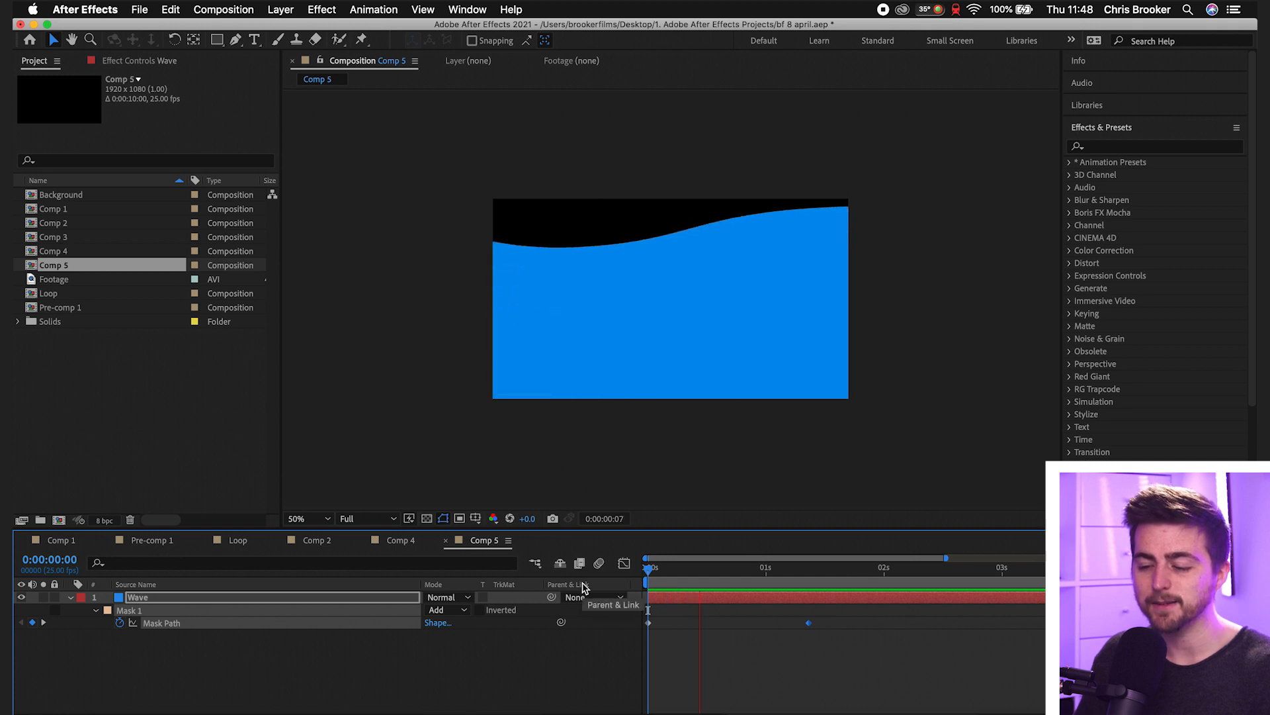
{"action": "key", "text": "space"}
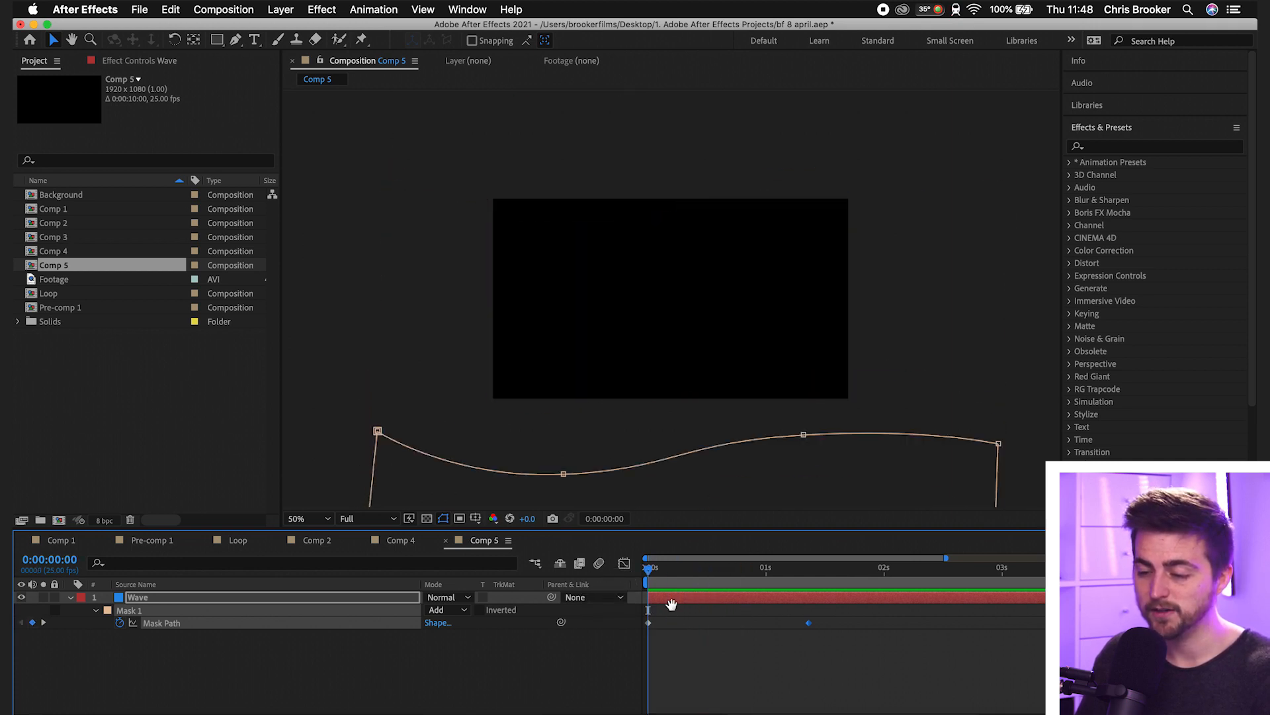
{"action": "key", "text": "space"}
{"action": "left_click", "coordinate": [707, 582]}
{"action": "key", "text": "Home"}
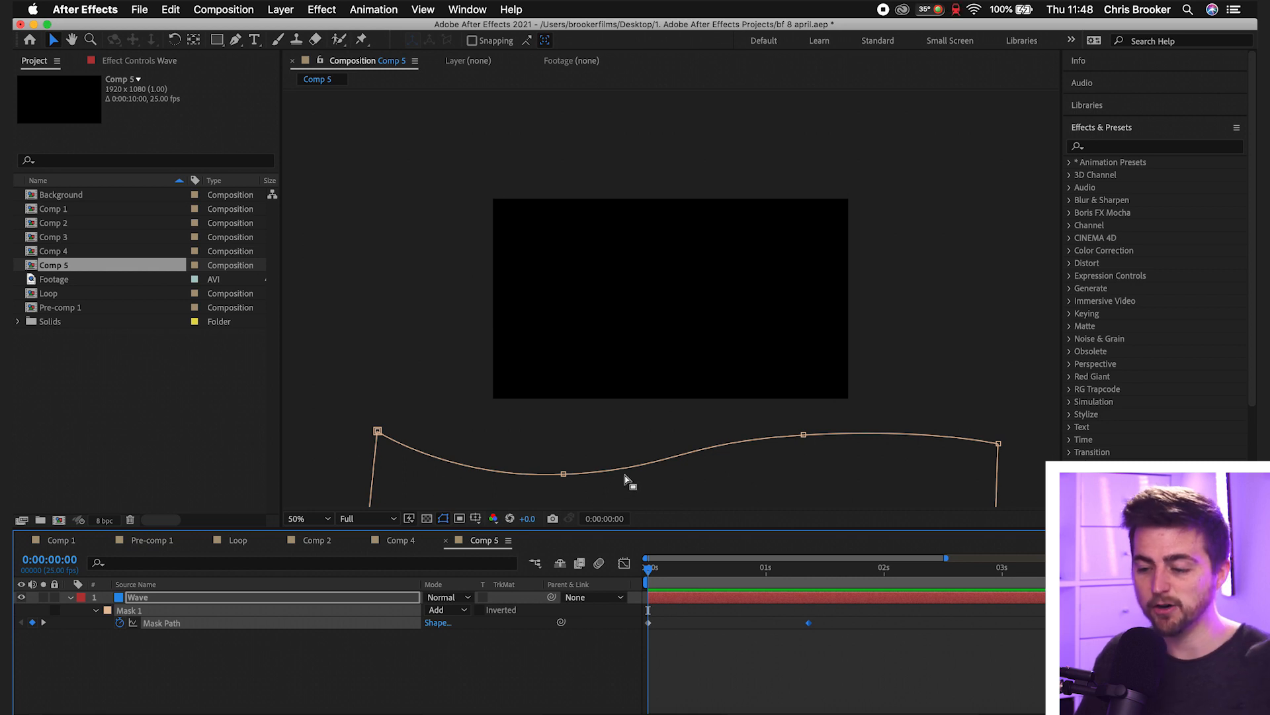
- At the 0:00:01:09 keyframe, reverse the mask's upper wave by raising its first curve point and lowering its second
{"action": "mouse_move", "coordinate": [666, 573]}
{"action": "left_mouse_down"}
{"action": "mouse_move", "coordinate": [734, 576]}
{"action": "mouse_move", "coordinate": [645, 579]}
{"action": "left_mouse_up"}
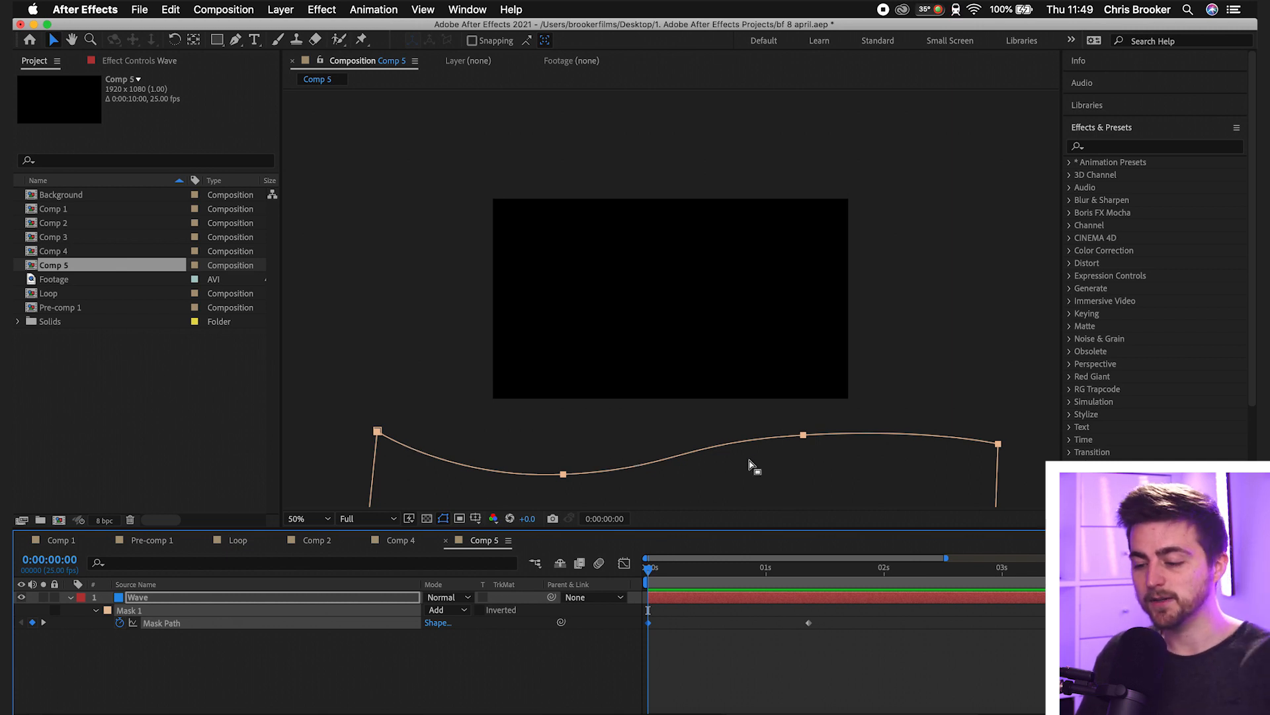
{"action": "left_click_drag", "start_coordinate": [690, 580], "coordinate": [808, 576]}
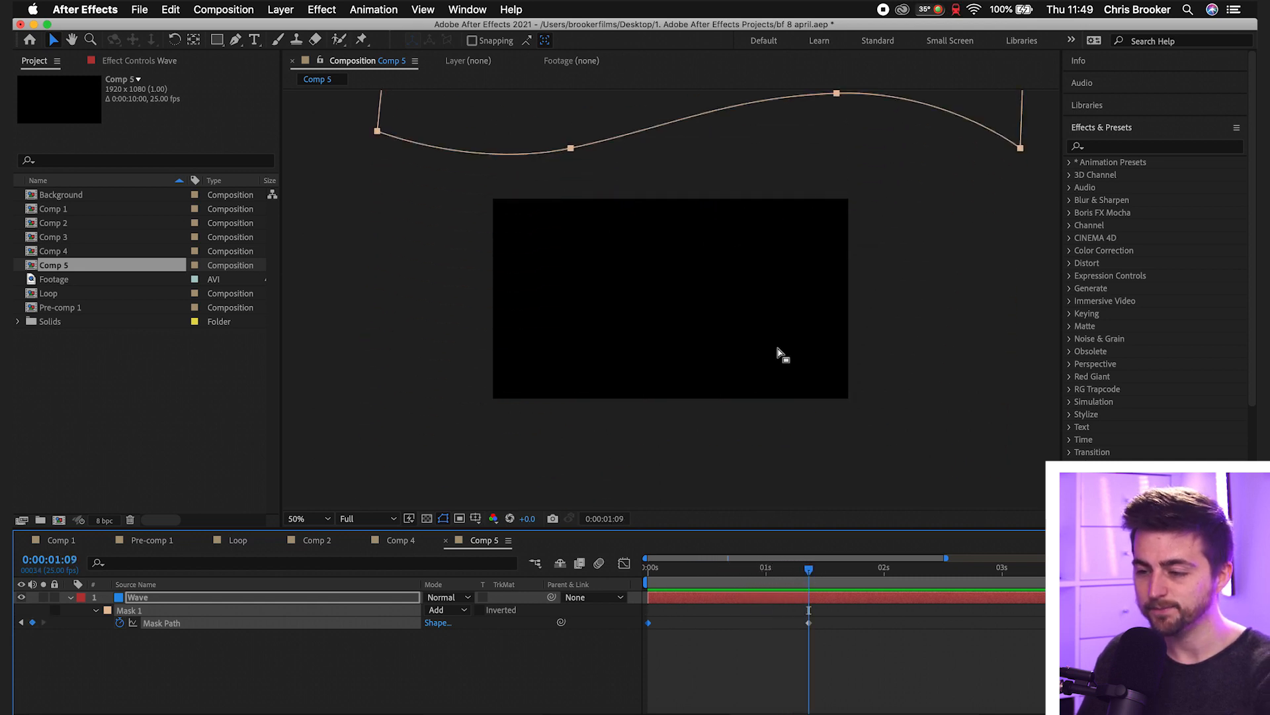
{"action": "scroll", "coordinate": [755, 467], "scroll_direction": "up", "scroll_amount": 10}
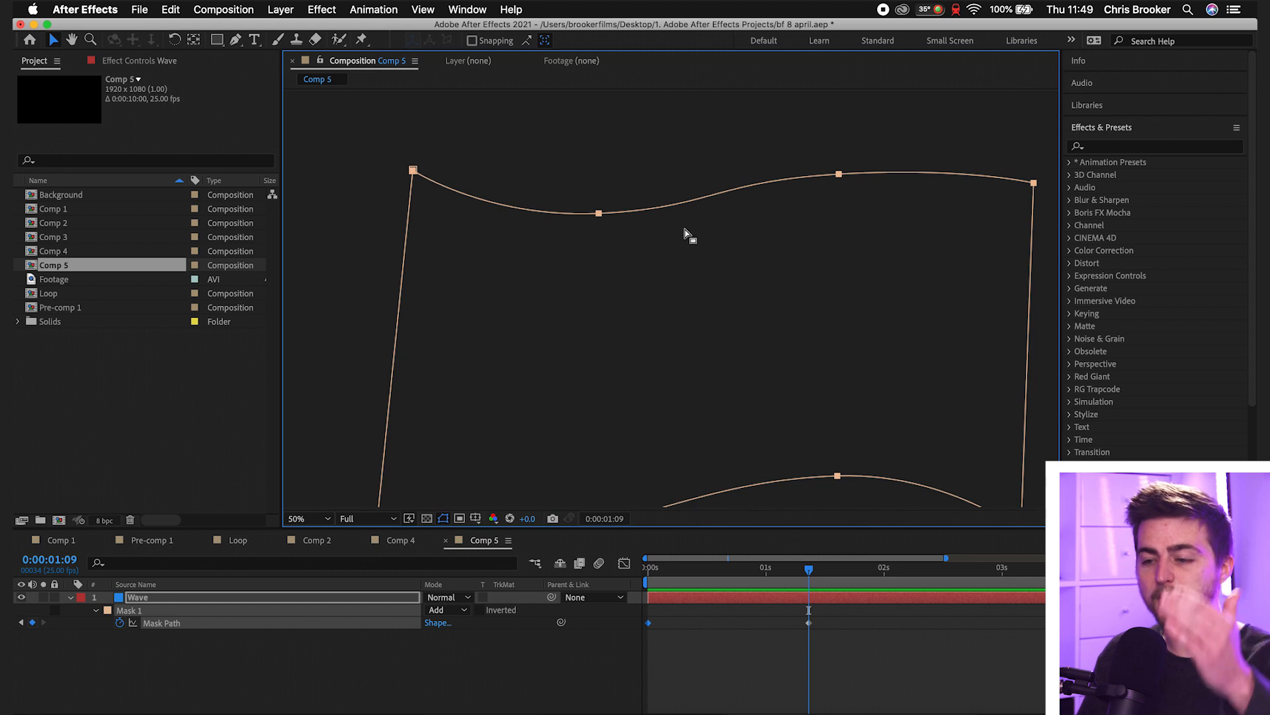
{"action": "left_click", "coordinate": [808, 623]}
{"action": "left_click", "coordinate": [600, 213]}
{"action": "left_click", "coordinate": [624, 165]}
{"action": "left_click", "coordinate": [599, 214]}
{"action": "left_click_drag", "start_coordinate": [597, 216], "coordinate": [606, 139]}
{"action": "left_click_drag", "start_coordinate": [838, 174], "coordinate": [835, 233]}
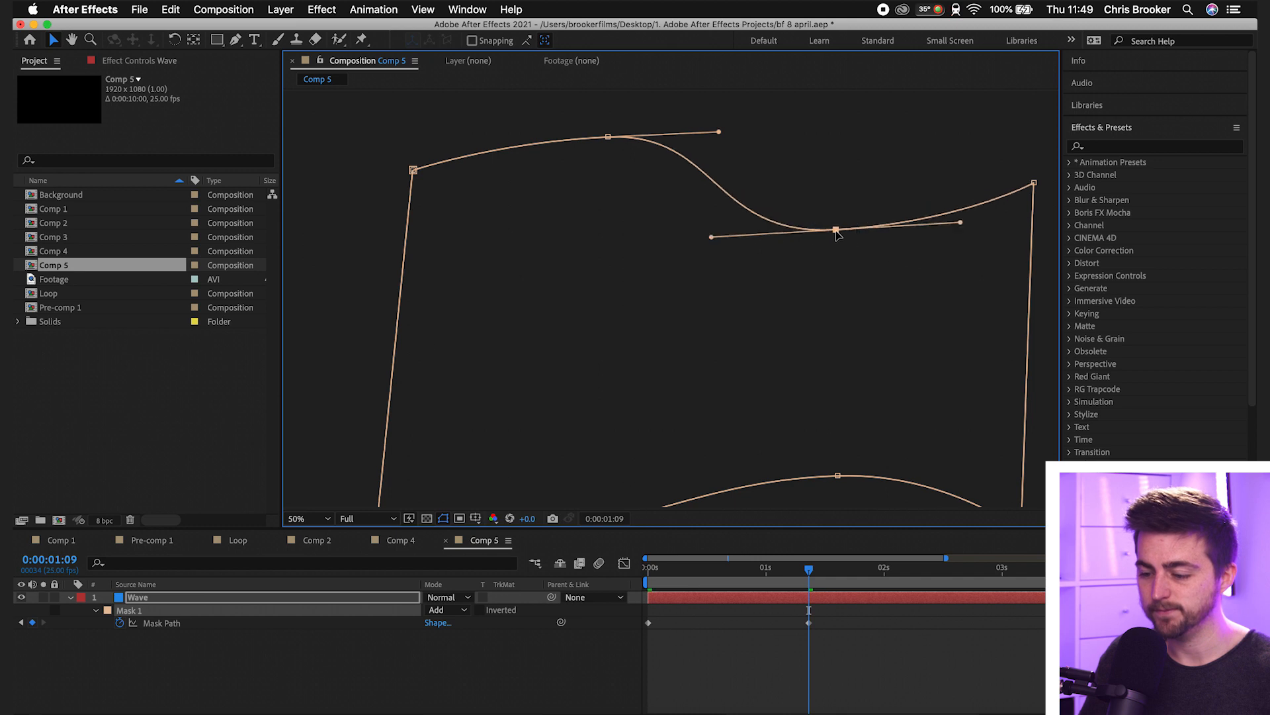
{"action": "left_click", "coordinate": [311, 519]}
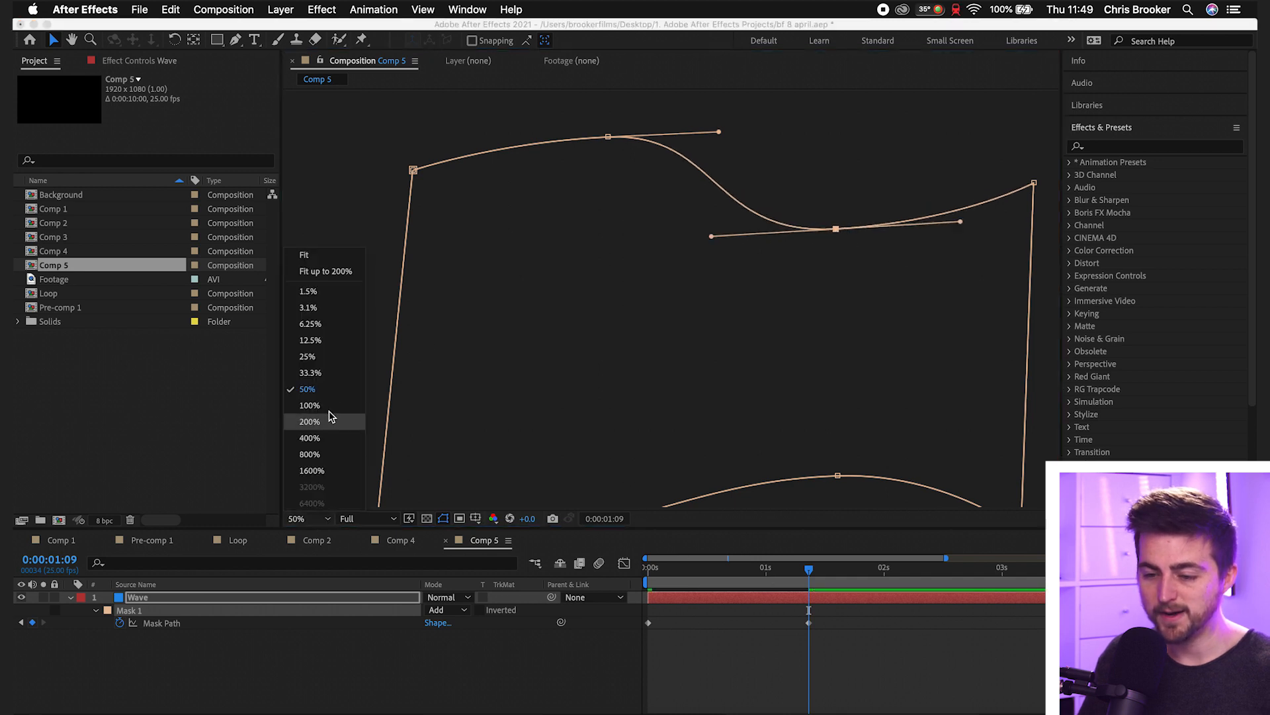
- Compare the mask's position at its first and last keyframes, and play the wave animation from the start
{"action": "left_click", "coordinate": [316, 362]}
{"action": "left_click_drag", "start_coordinate": [768, 473], "coordinate": [763, 383]}
{"action": "left_click_drag", "start_coordinate": [806, 571], "coordinate": [628, 570]}
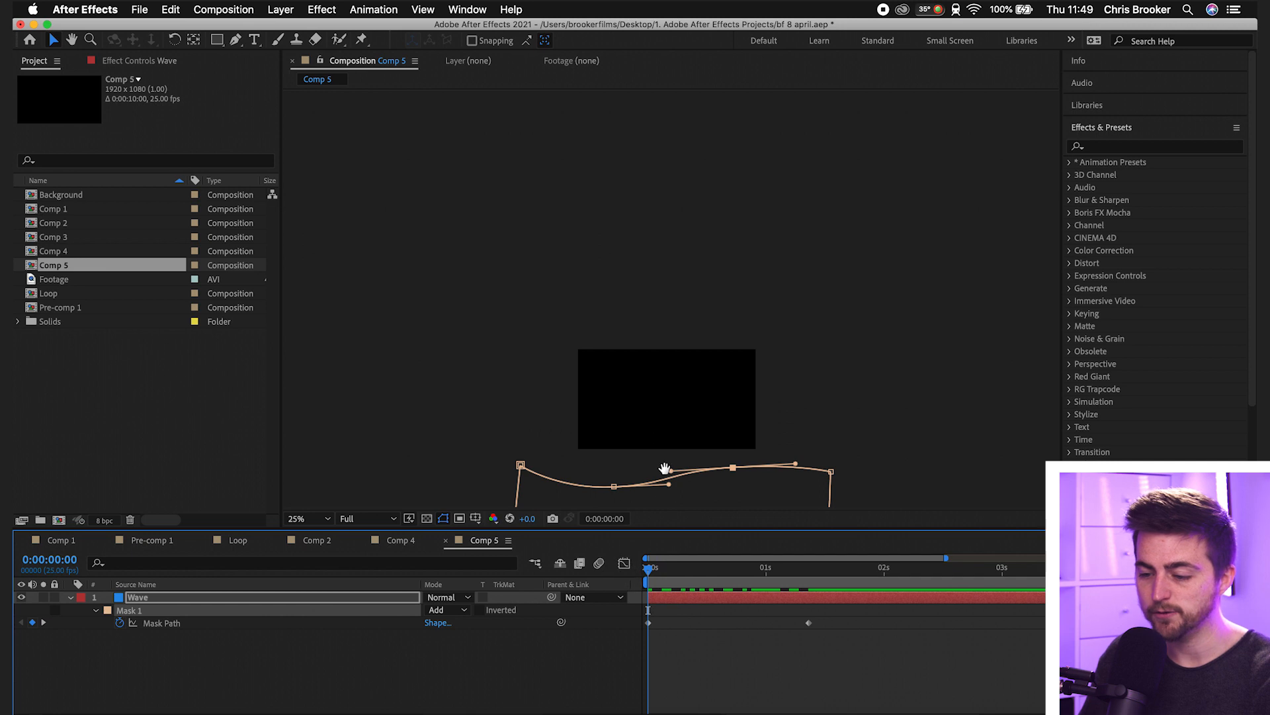
{"action": "left_click_drag", "start_coordinate": [666, 472], "coordinate": [667, 418]}
{"action": "left_click_drag", "start_coordinate": [695, 569], "coordinate": [813, 579]}
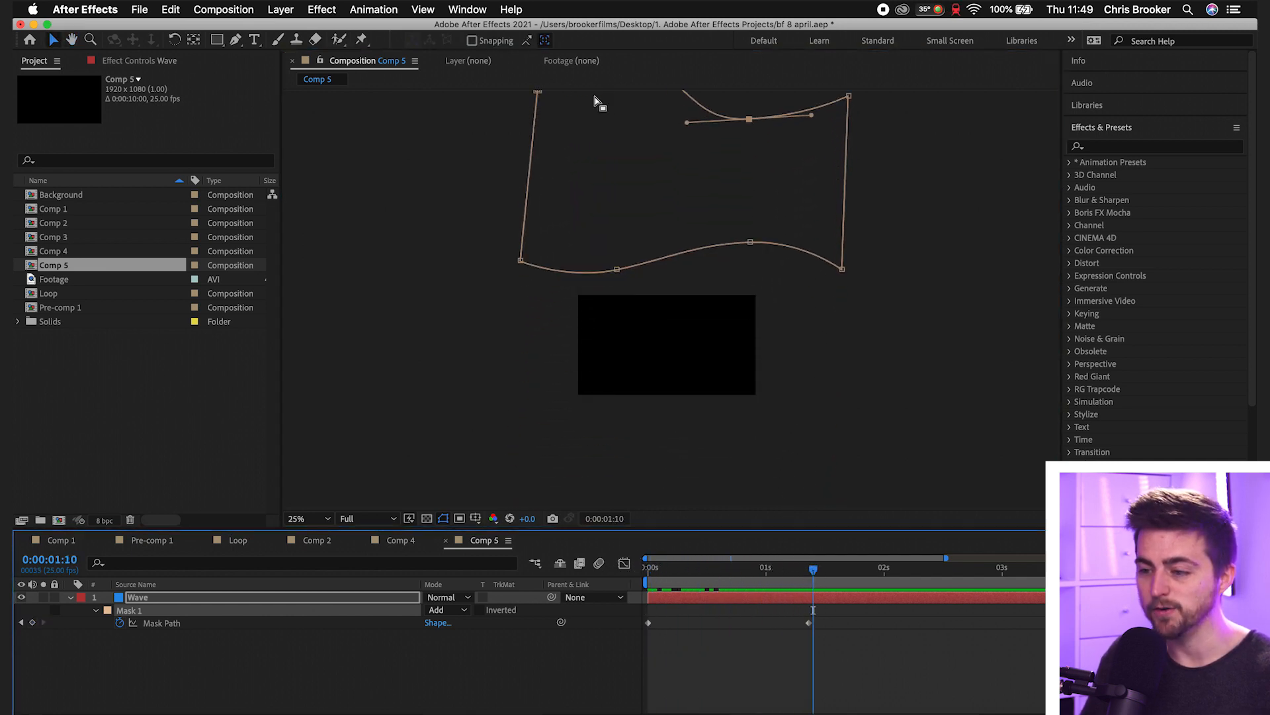
{"action": "key", "text": "Home"}
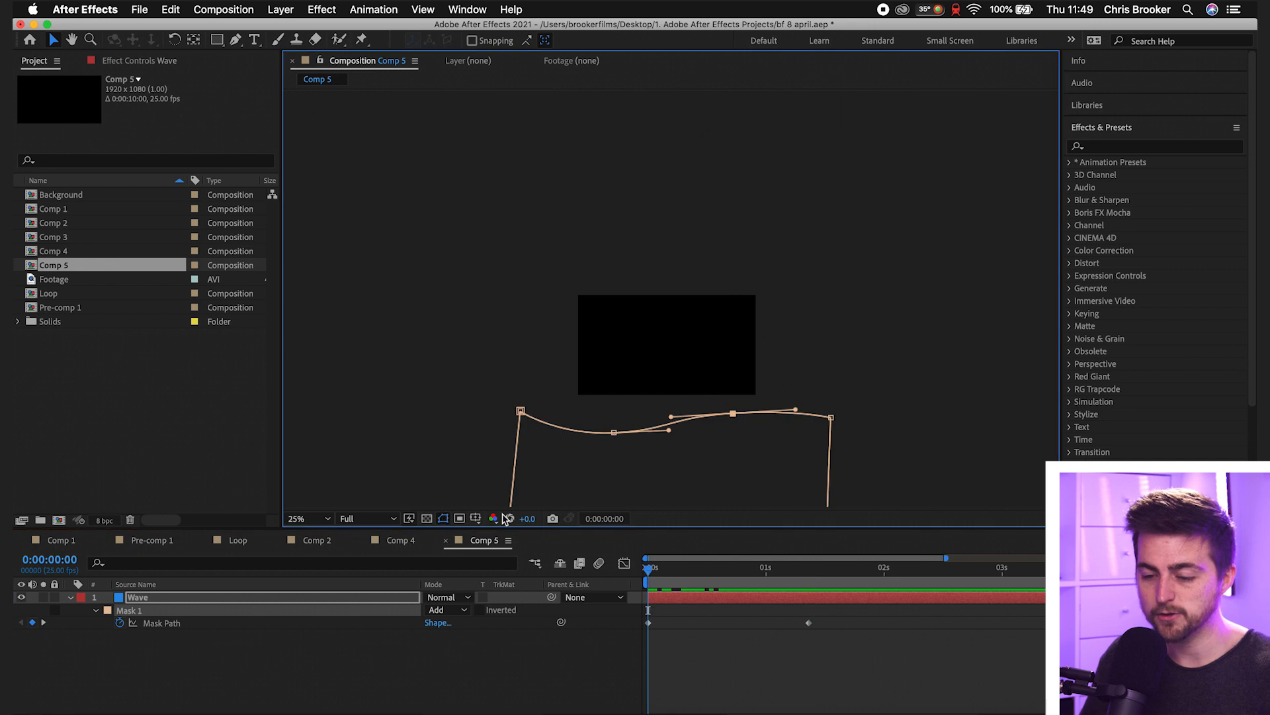
{"action": "left_click", "coordinate": [310, 519]}
{"action": "left_click", "coordinate": [333, 269]}
{"action": "key", "text": "space"}
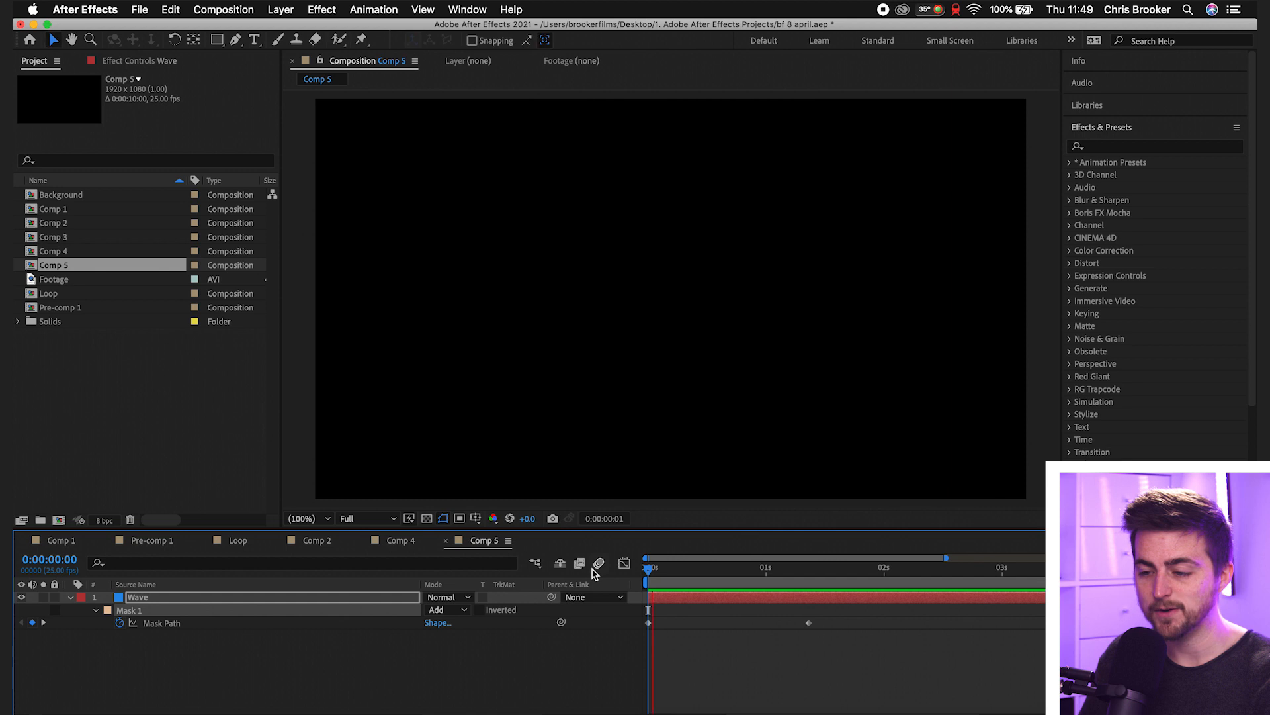
{"action": "key", "text": "space"}
{"action": "mouse_move", "coordinate": [671, 582]}
{"action": "left_mouse_down"}
{"action": "mouse_move", "coordinate": [653, 579]}
{"action": "mouse_move", "coordinate": [689, 580]}
{"action": "left_mouse_up"}
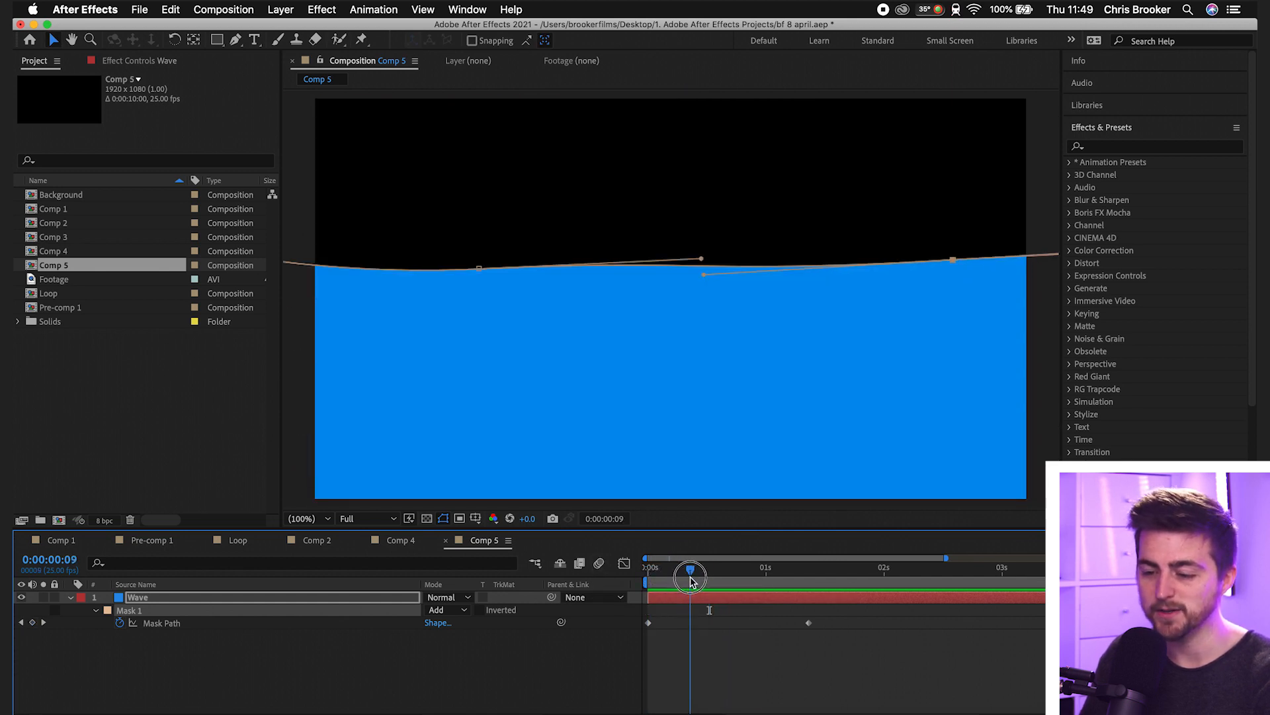
- At the 0:00:00:00 keyframe, exaggerate the mask's upper wave by lowering its first curve point and slightly raising its second
{"action": "left_click", "coordinate": [316, 519]}
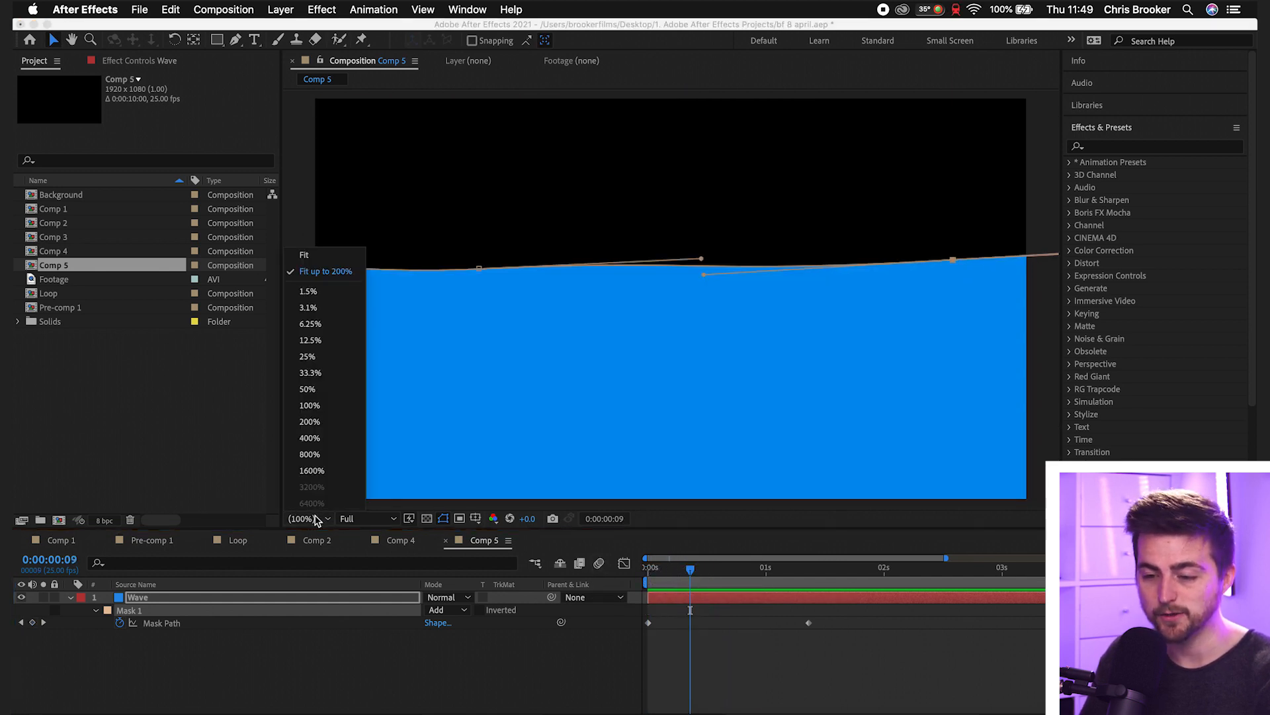
{"action": "left_click", "coordinate": [323, 357]}
{"action": "left_click_drag", "start_coordinate": [690, 606], "coordinate": [624, 624]}
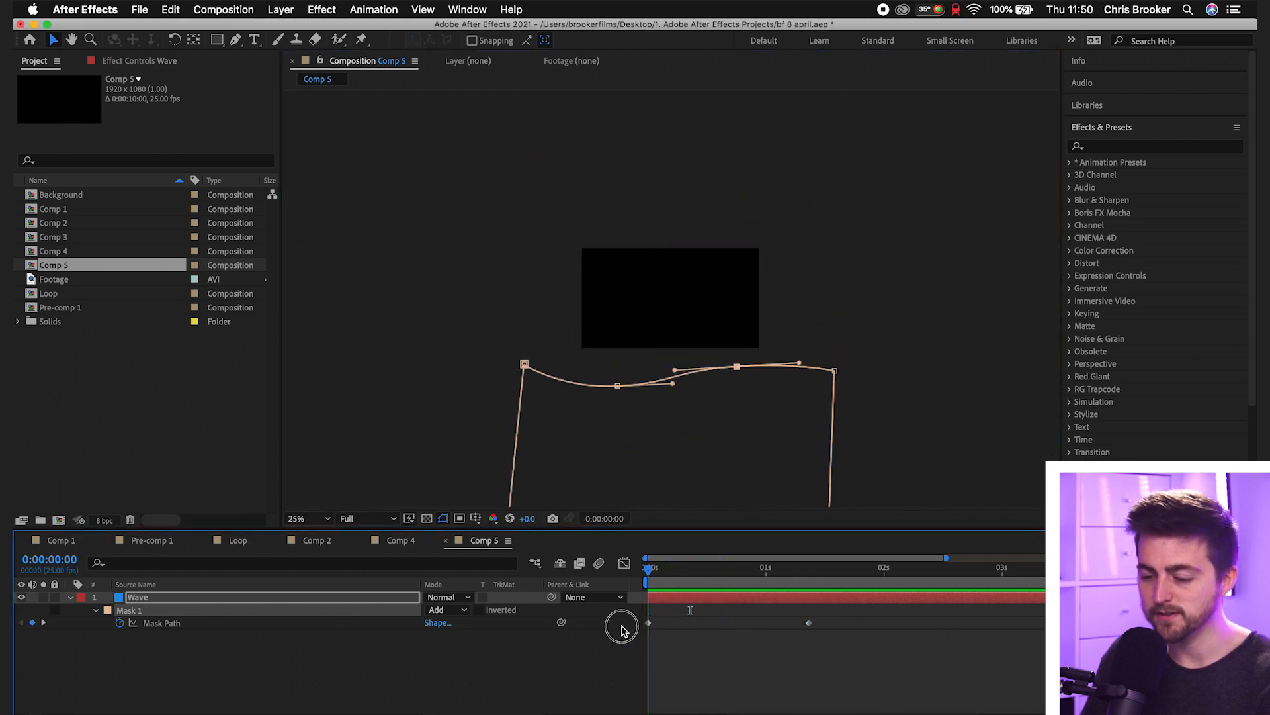
{"action": "left_click", "coordinate": [649, 624]}
{"action": "left_click", "coordinate": [620, 374]}
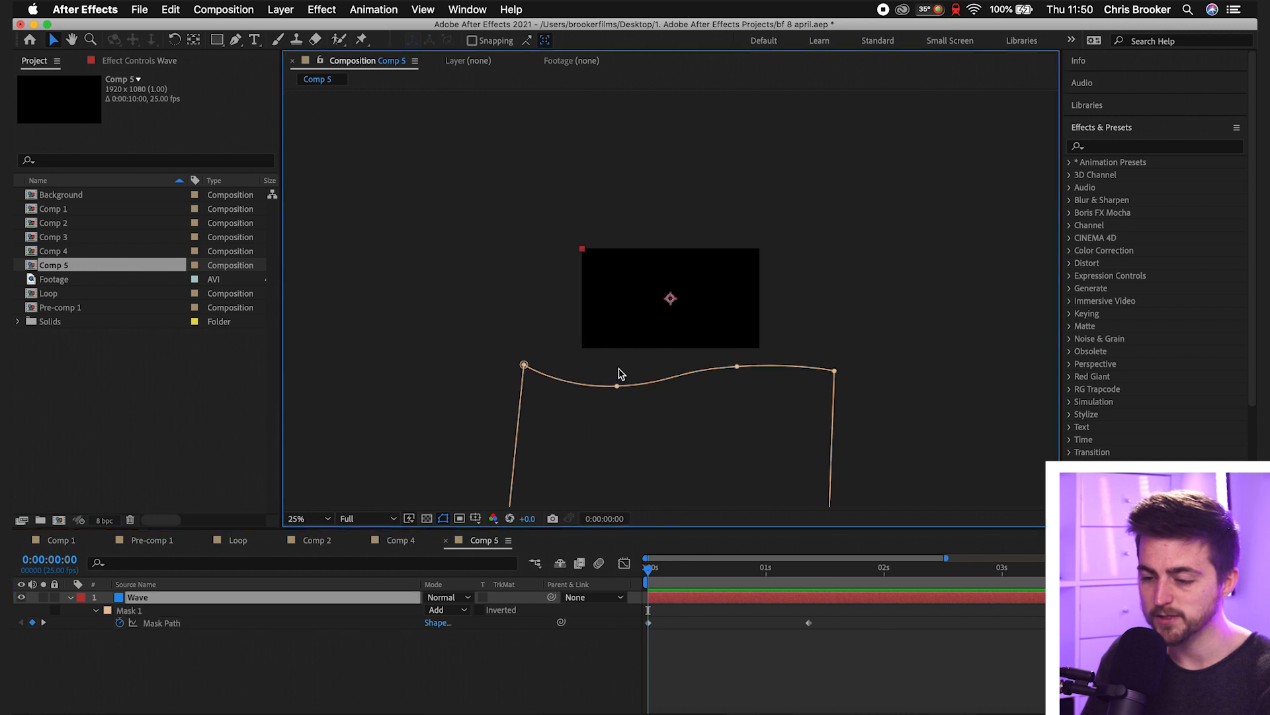
{"action": "left_click_drag", "start_coordinate": [615, 397], "coordinate": [615, 422]}
{"action": "left_click", "coordinate": [739, 368]}
{"action": "left_click_drag", "start_coordinate": [738, 367], "coordinate": [738, 363]}
- At the 0:00:01:09 keyframe, deepen the mask's upper wave by raising its first curve point and lowering its second
{"action": "left_click_drag", "start_coordinate": [802, 584], "coordinate": [808, 582]}
{"action": "key", "text": "space"}
{"action": "left_click_drag", "start_coordinate": [775, 367], "coordinate": [745, 624]}
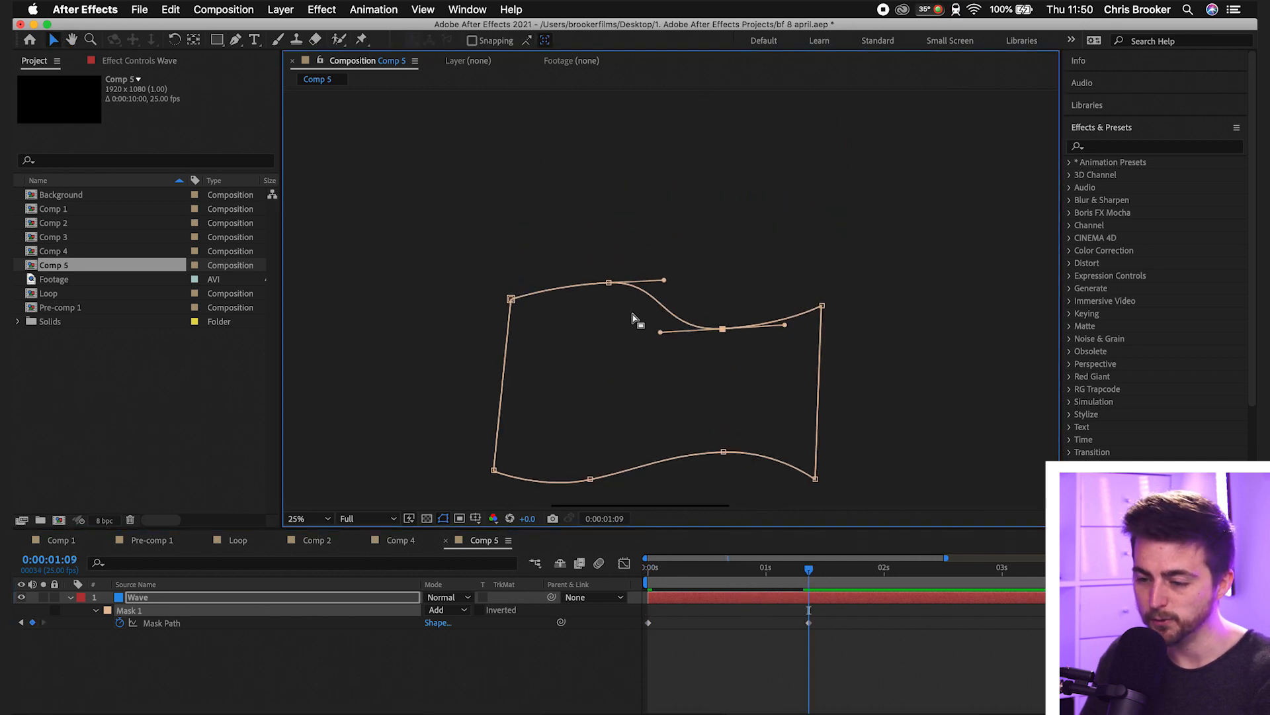
{"action": "left_click_drag", "start_coordinate": [608, 283], "coordinate": [609, 251]}
{"action": "left_click_drag", "start_coordinate": [724, 330], "coordinate": [724, 359]}
- Fit the composition in view, preview the stronger upper wave, and examine the mask's lower edge around 0:00:00:22
{"action": "left_click", "coordinate": [311, 518]}
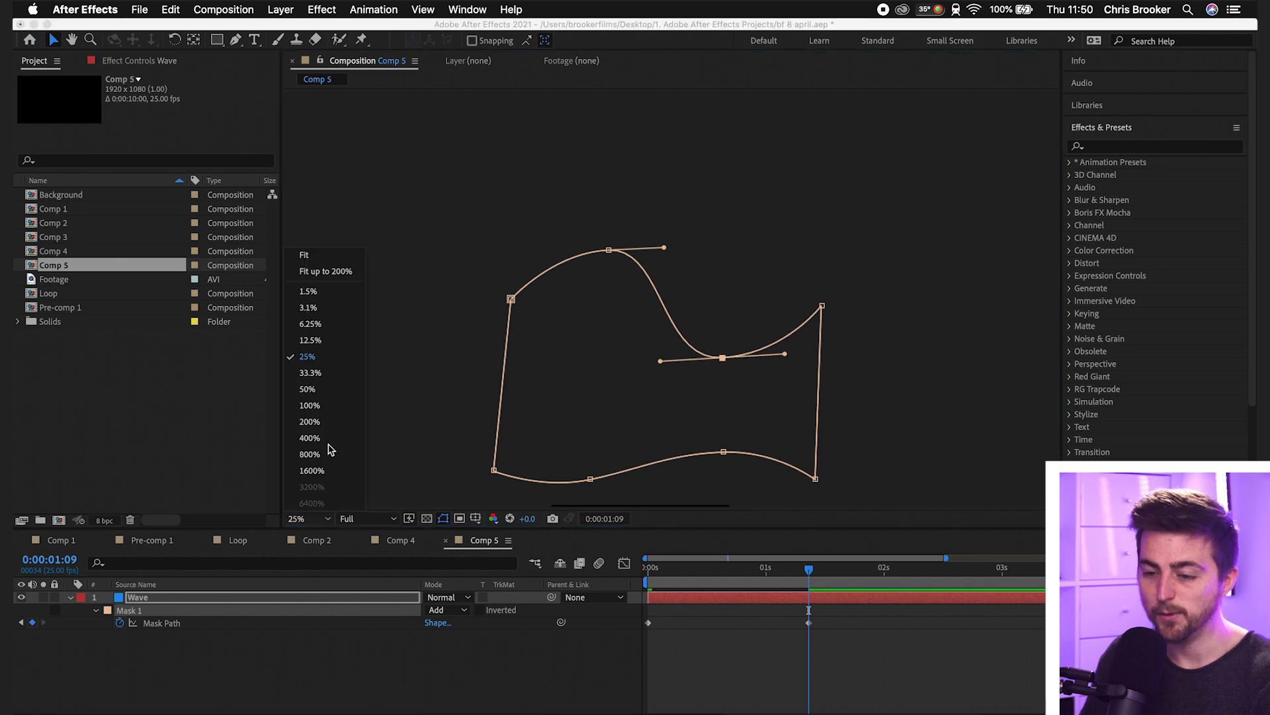
{"action": "left_click", "coordinate": [326, 268]}
{"action": "left_click", "coordinate": [774, 581]}
{"action": "left_click_drag", "start_coordinate": [773, 581], "coordinate": [582, 563]}
{"action": "left_click", "coordinate": [732, 629]}
{"action": "key", "text": "space"}
{"action": "key", "text": "space"}
{"action": "key", "text": "space"}
{"action": "left_click_drag", "start_coordinate": [759, 583], "coordinate": [569, 578]}
{"action": "left_click_drag", "start_coordinate": [660, 573], "coordinate": [752, 569]}
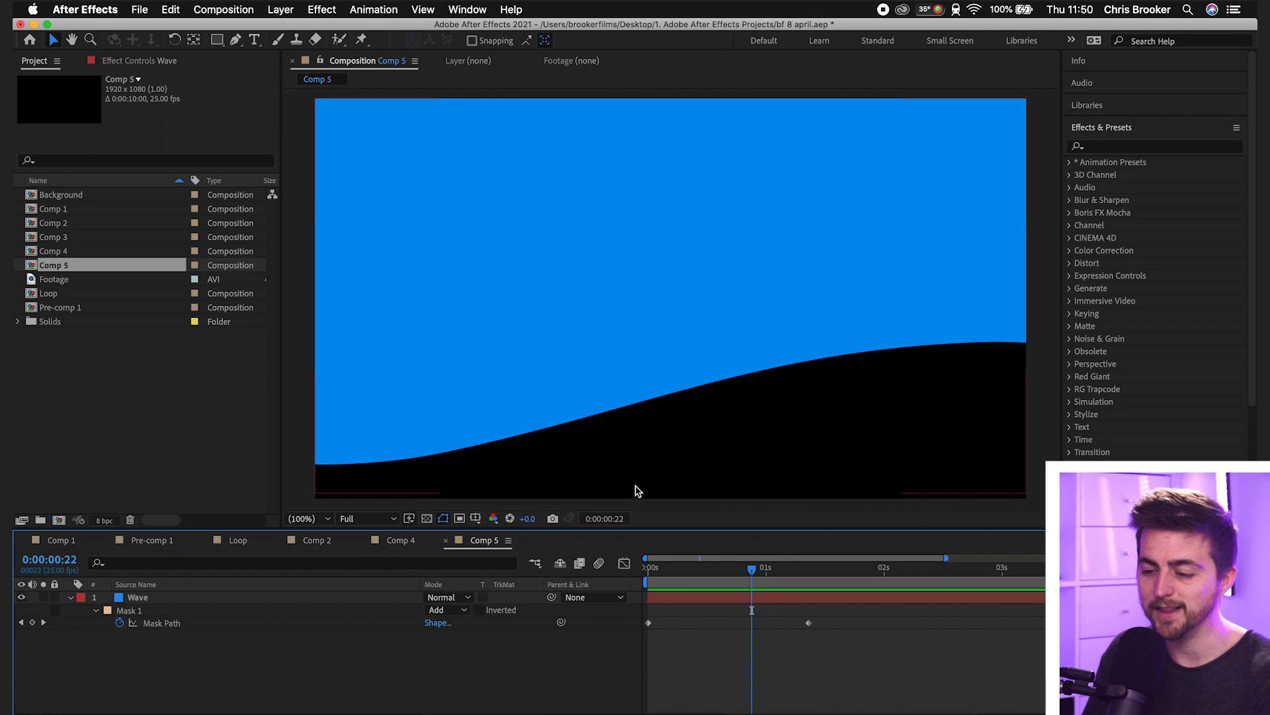
- At the 0:00:00:00 keyframe, exaggerate the mask's lower edge by pulling its first curve point far down and its second up
{"action": "left_click", "coordinate": [317, 519]}
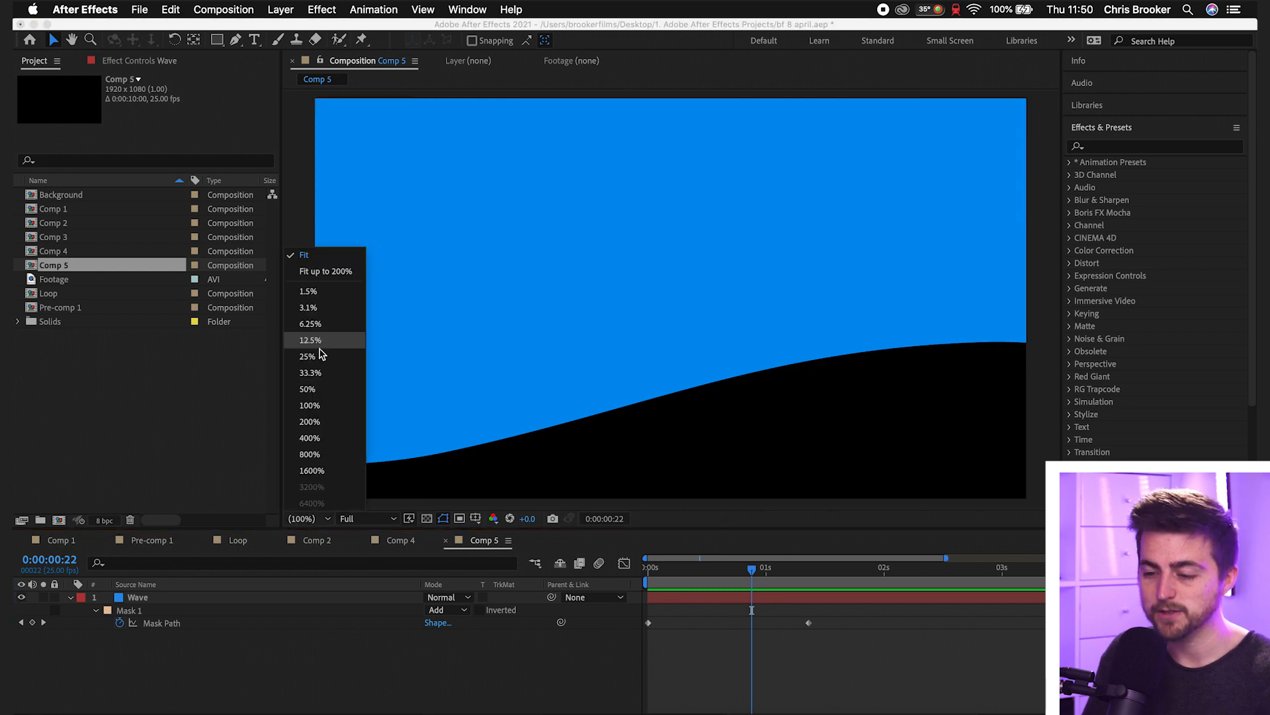
{"action": "left_click", "coordinate": [324, 373]}
{"action": "left_click_drag", "start_coordinate": [665, 575], "coordinate": [628, 577]}
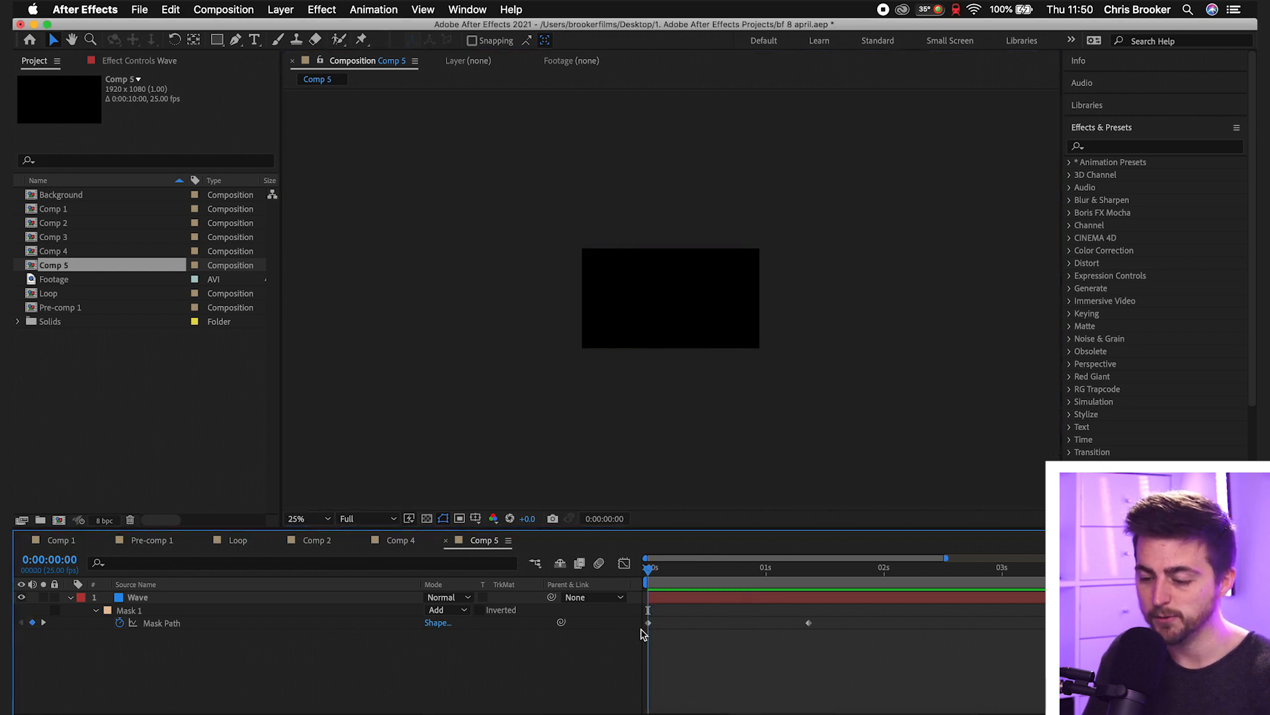
{"action": "left_click", "coordinate": [648, 623]}
{"action": "key", "text": "space"}
{"action": "left_click_drag", "start_coordinate": [730, 441], "coordinate": [734, 267]}
{"action": "left_click", "coordinate": [586, 324]}
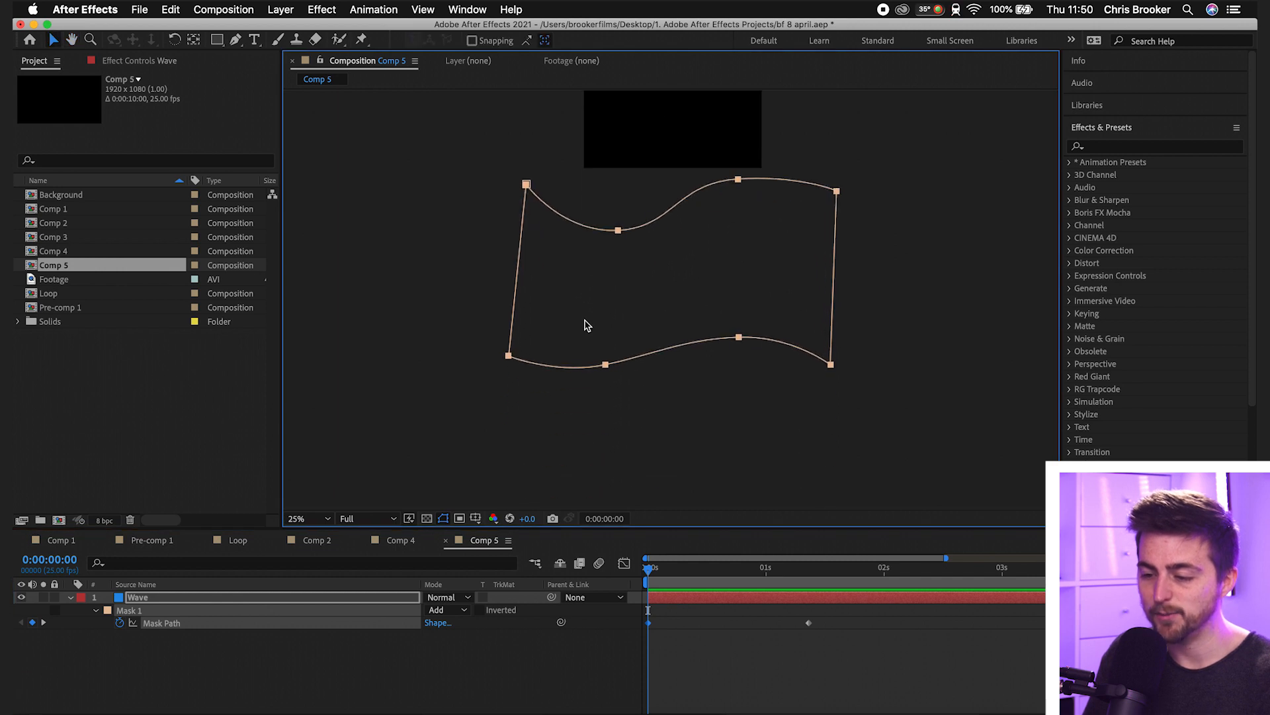
{"action": "left_click_drag", "start_coordinate": [606, 366], "coordinate": [602, 474]}
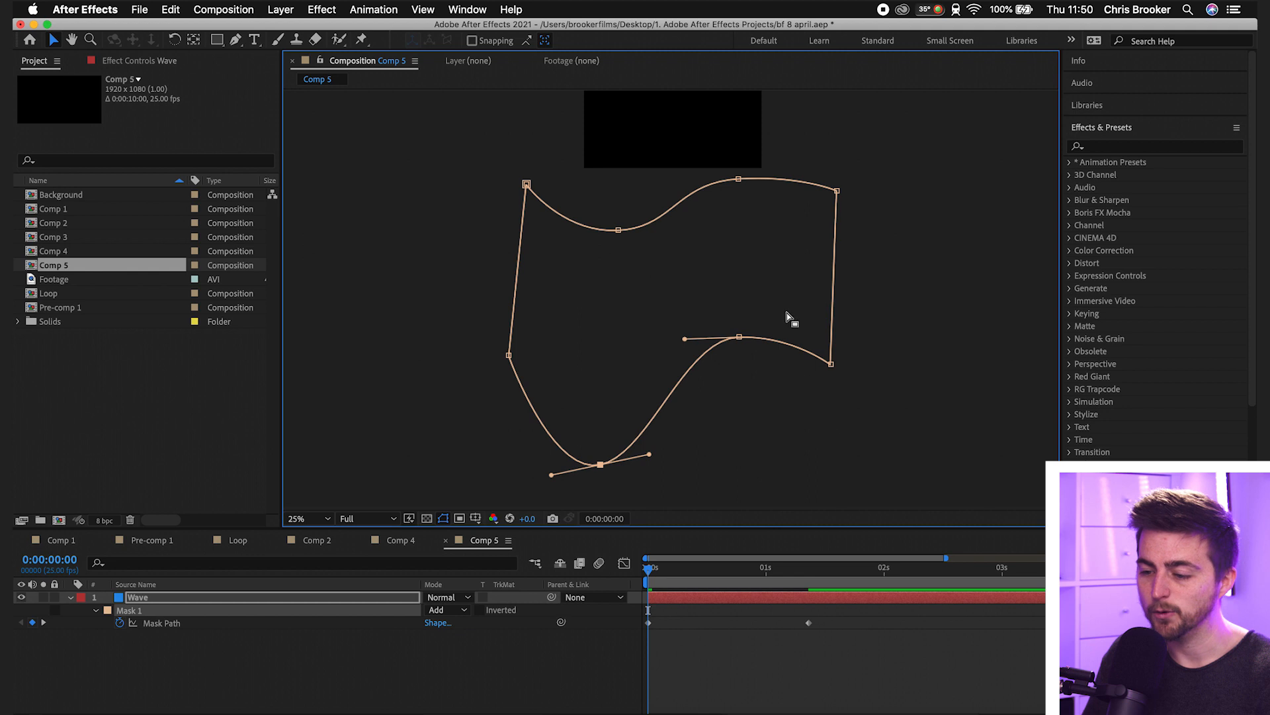
{"action": "left_click_drag", "start_coordinate": [747, 339], "coordinate": [745, 260]}
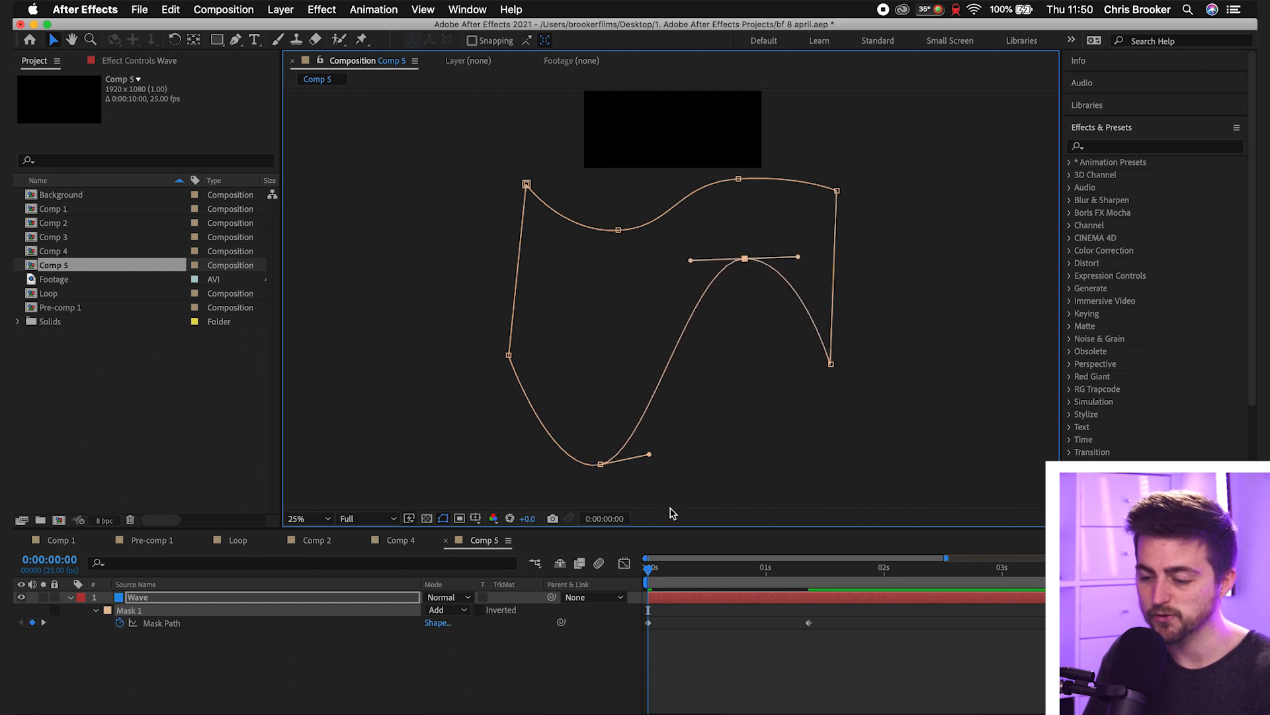
- At the 0:00:01:09 keyframe, reverse the mask's lower wave by raising its first curve point and lowering its second
{"action": "left_click_drag", "start_coordinate": [757, 588], "coordinate": [810, 583]}
{"action": "left_click_drag", "start_coordinate": [721, 302], "coordinate": [713, 622]}
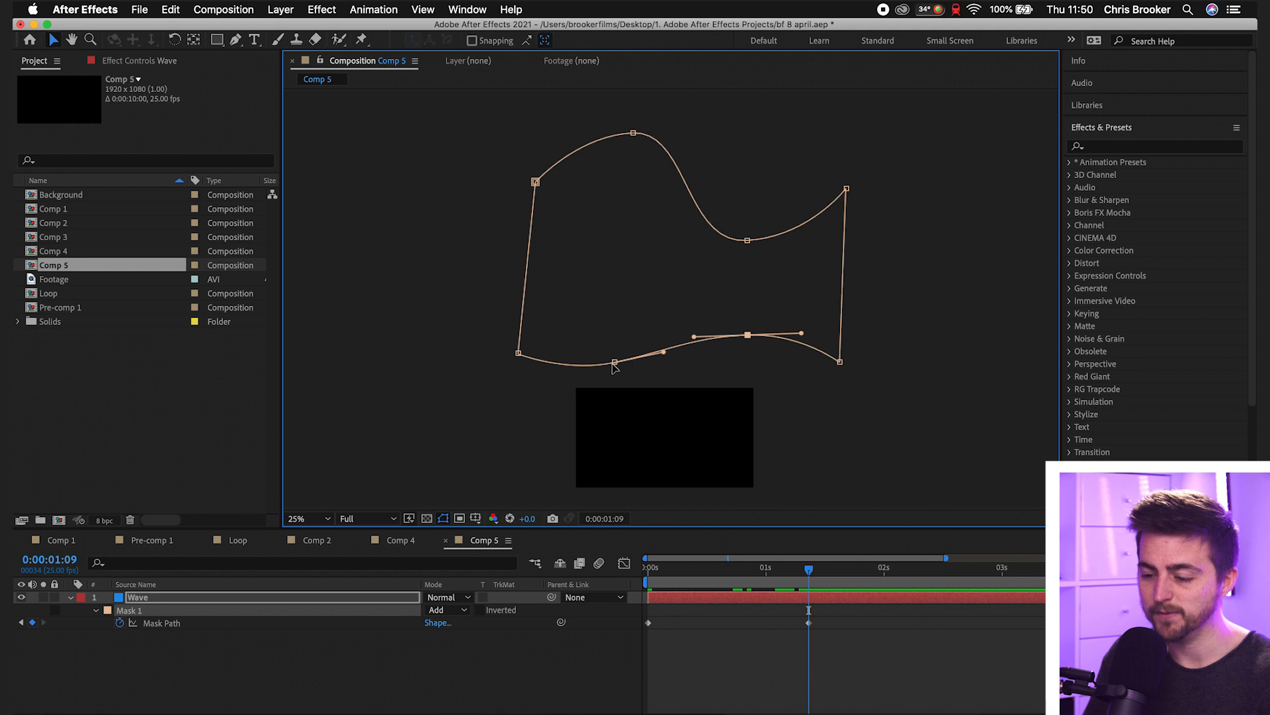
{"action": "left_click_drag", "start_coordinate": [712, 561], "coordinate": [615, 565]}
{"action": "left_click_drag", "start_coordinate": [707, 445], "coordinate": [706, 142]}
{"action": "left_click", "coordinate": [806, 583]}
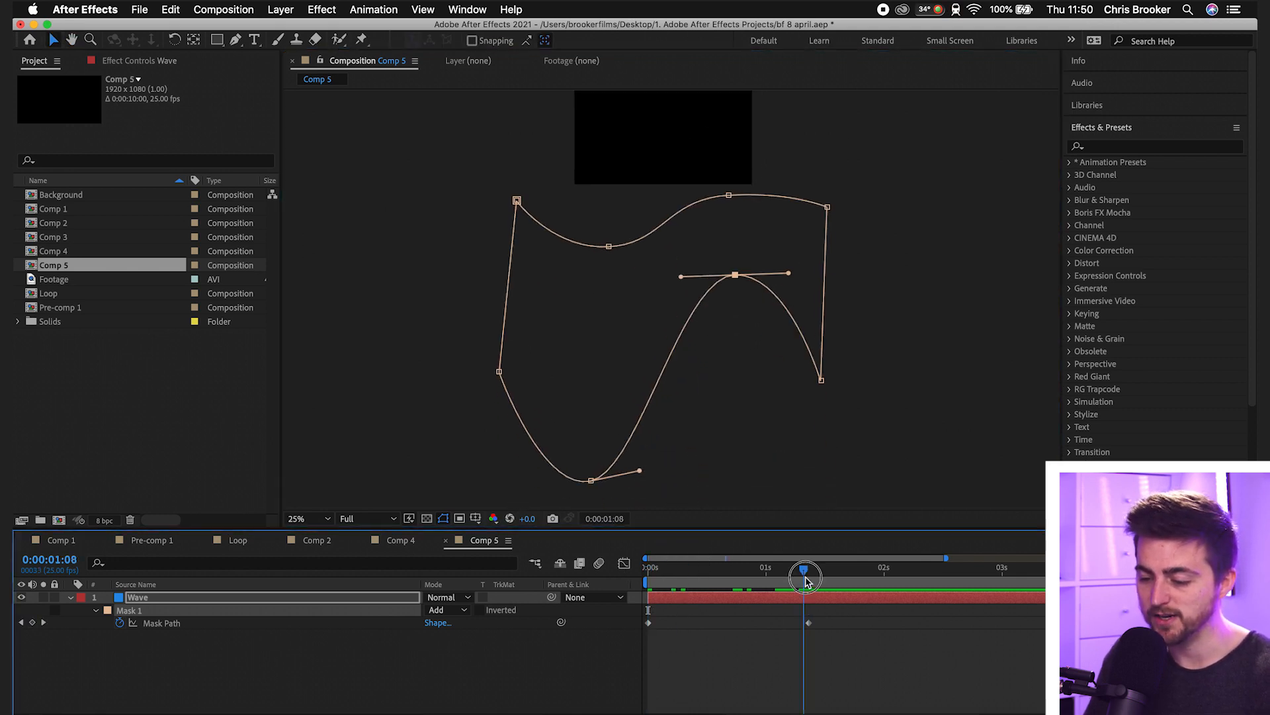
{"action": "left_click_drag", "start_coordinate": [697, 284], "coordinate": [687, 567]}
{"action": "left_click_drag", "start_coordinate": [612, 380], "coordinate": [612, 281]}
{"action": "left_click_drag", "start_coordinate": [752, 358], "coordinate": [592, 377]}
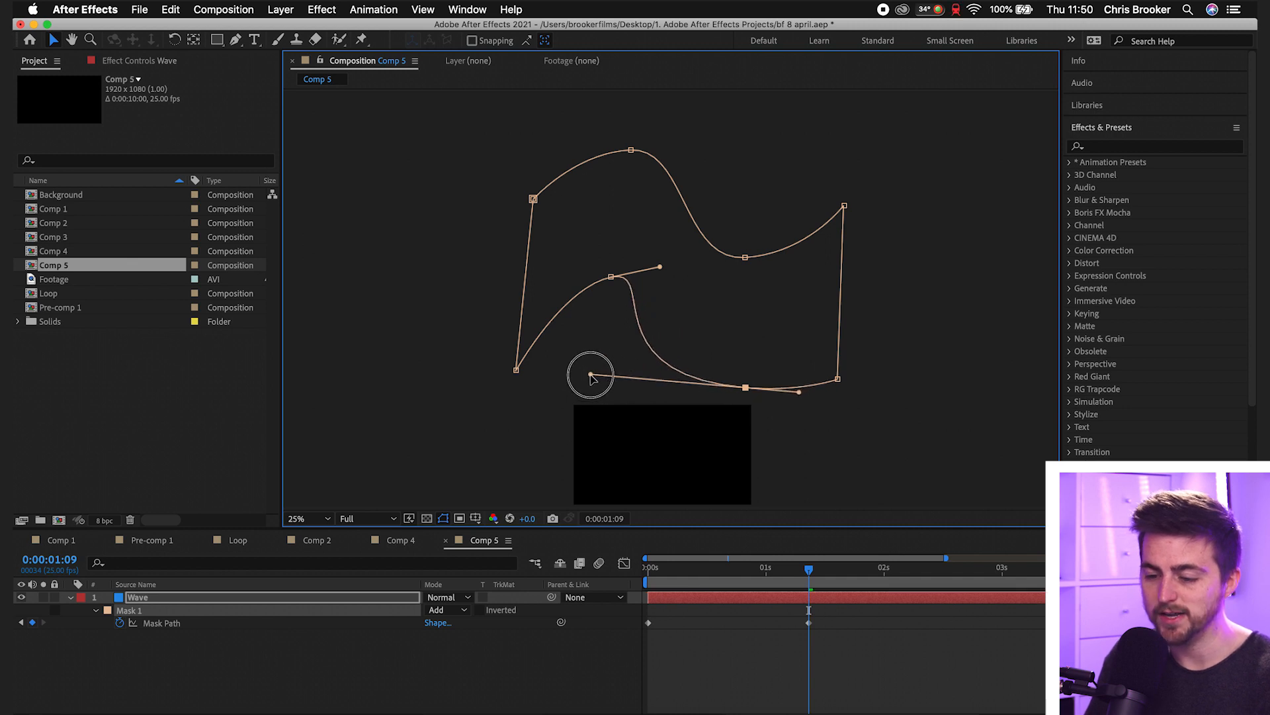
- Fit the composition in view, play back the reshaped wave, and inspect the frame at 0:00:00:06
{"action": "left_click", "coordinate": [295, 516]}
{"action": "left_click", "coordinate": [344, 271]}
{"action": "key", "text": "space"}
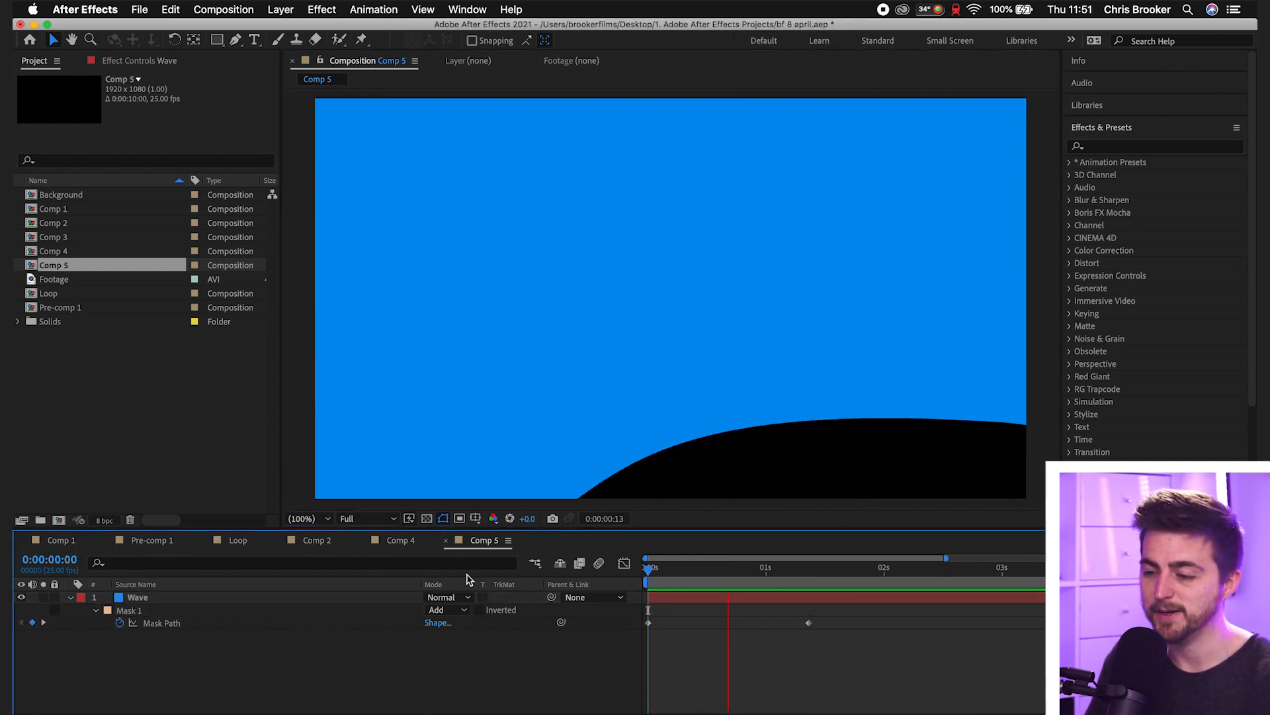
{"action": "left_click_drag", "start_coordinate": [649, 584], "coordinate": [678, 579]}
{"action": "key", "text": "v"}
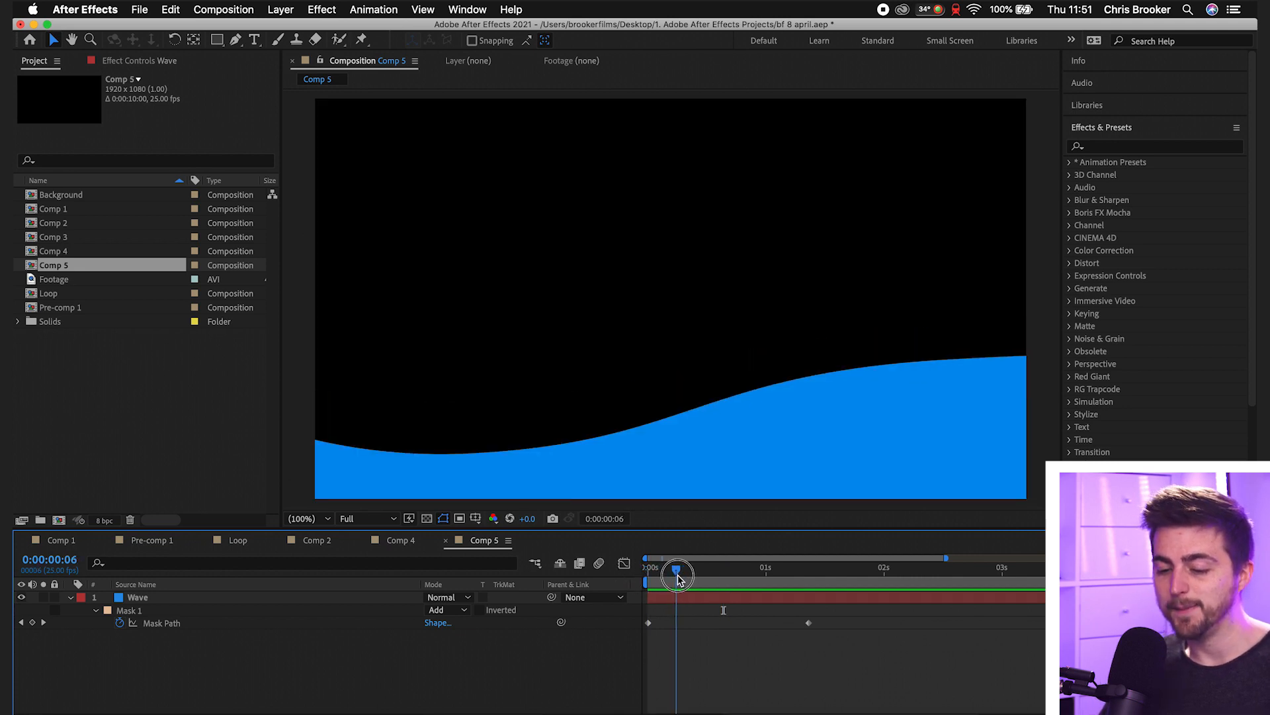
- Duplicate the Wave layer and apply the Tint effect to the lower copy
{"action": "left_click", "coordinate": [150, 602]}
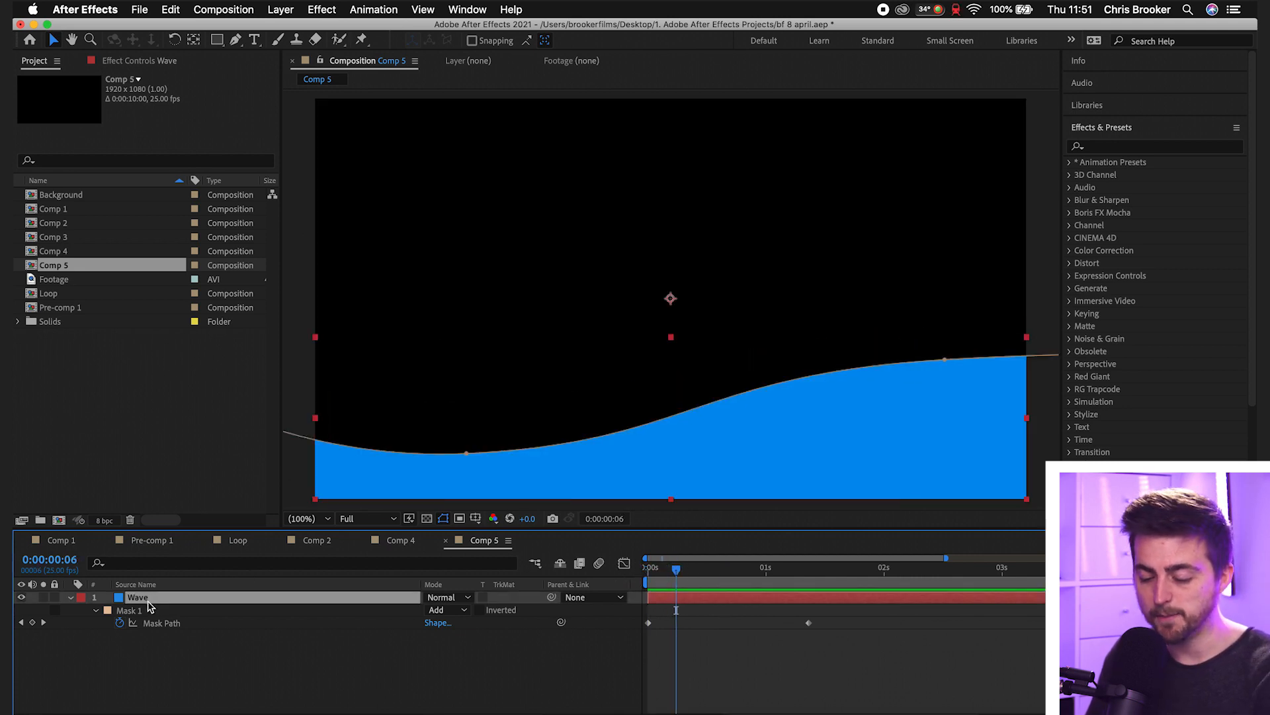
{"action": "key", "text": "super+d"}
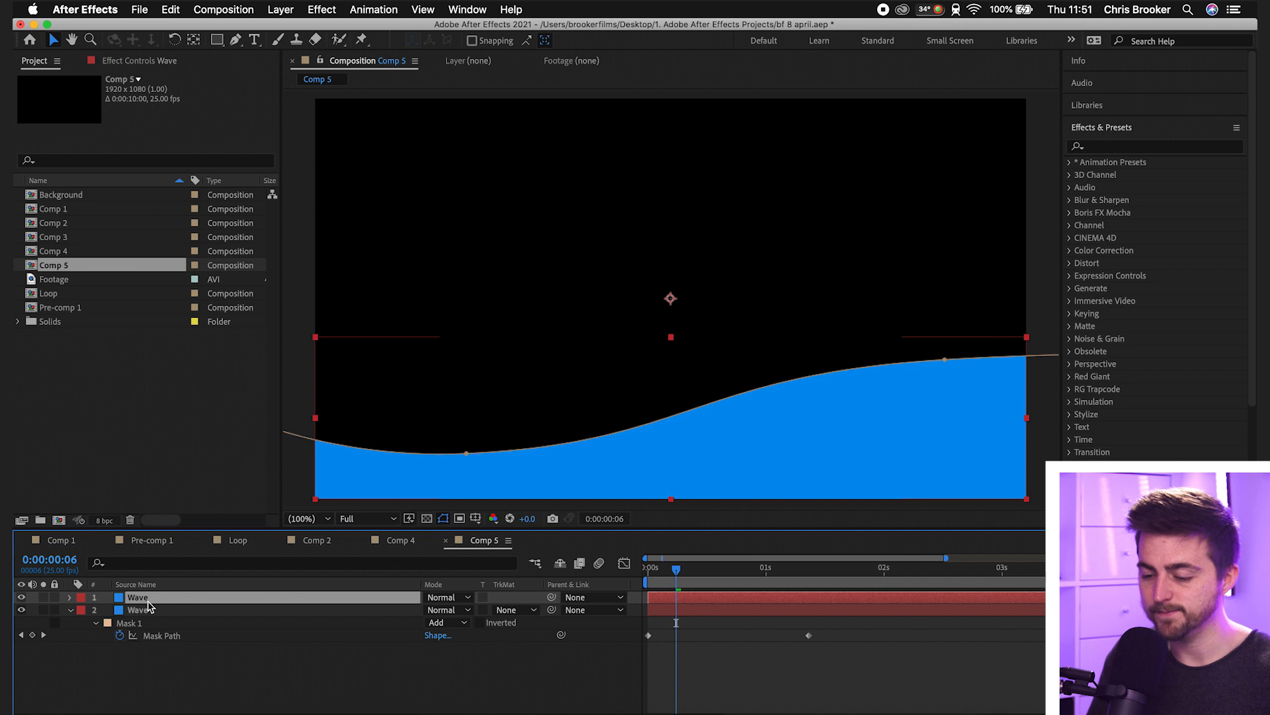
{"action": "left_click", "coordinate": [707, 608]}
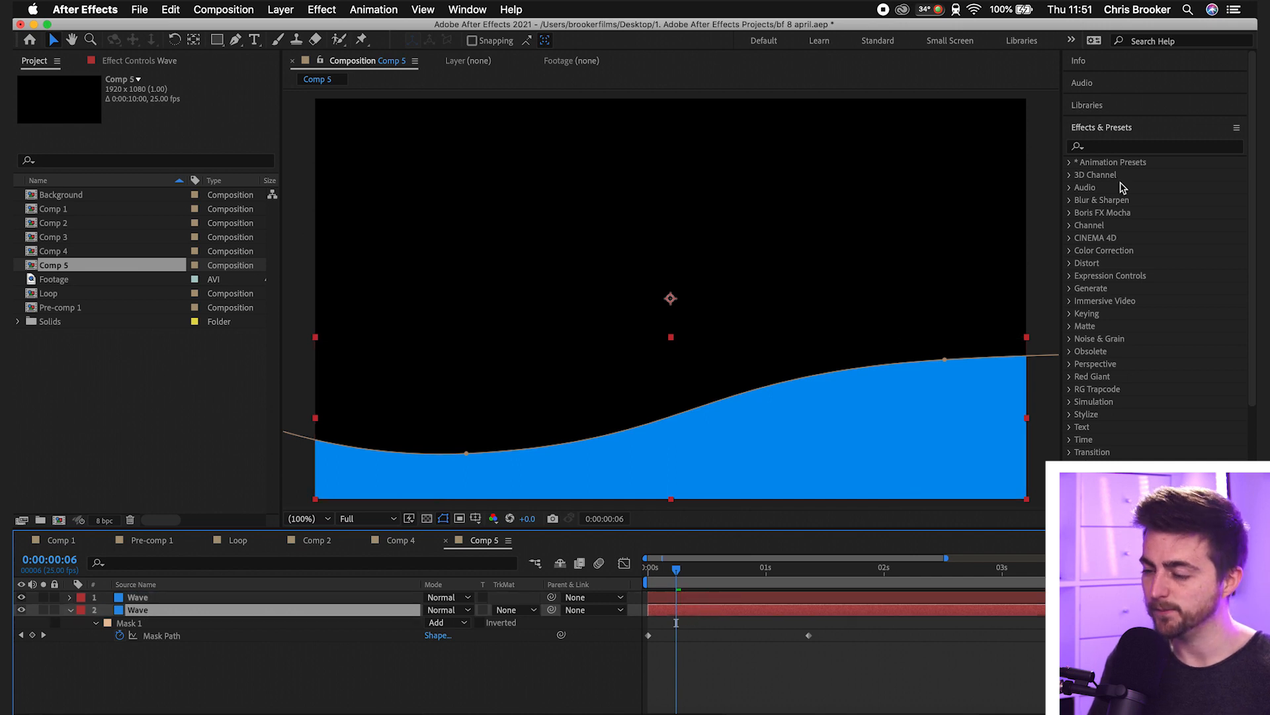
{"action": "left_click", "coordinate": [1118, 147]}
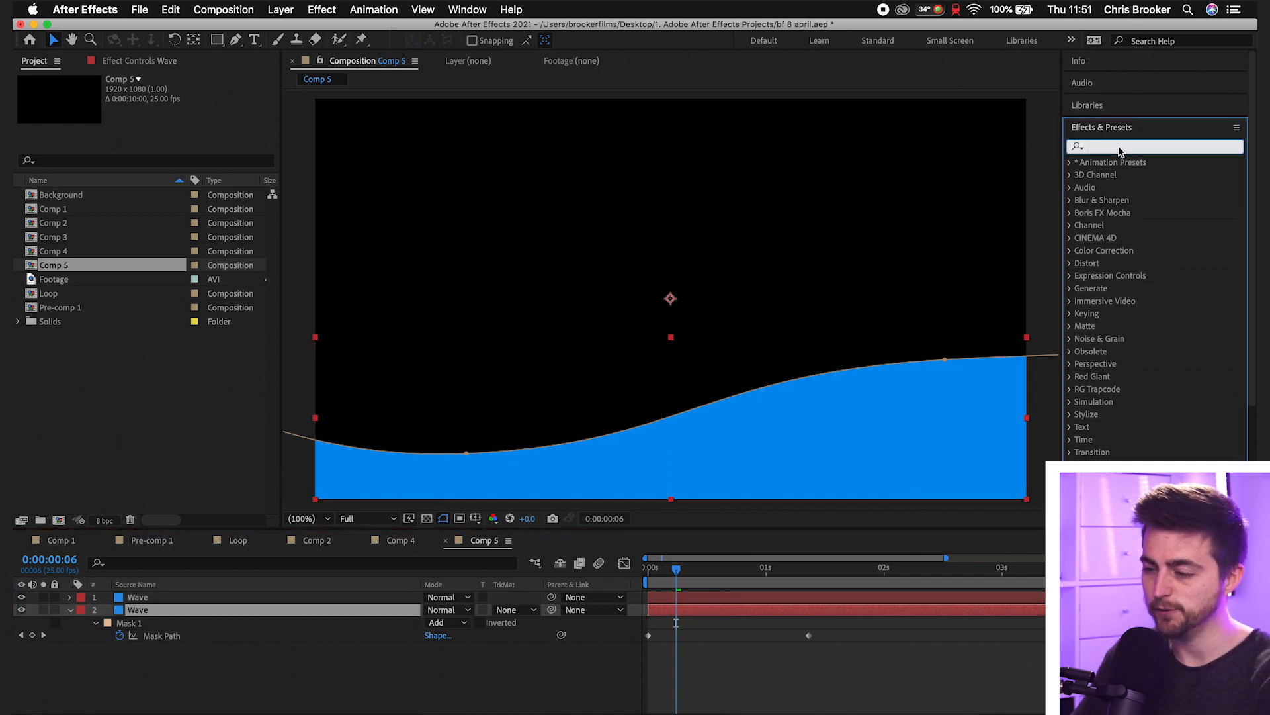
{"action": "type", "text": "tint"}
{"action": "left_click_drag", "start_coordinate": [1122, 215], "coordinate": [677, 612]}
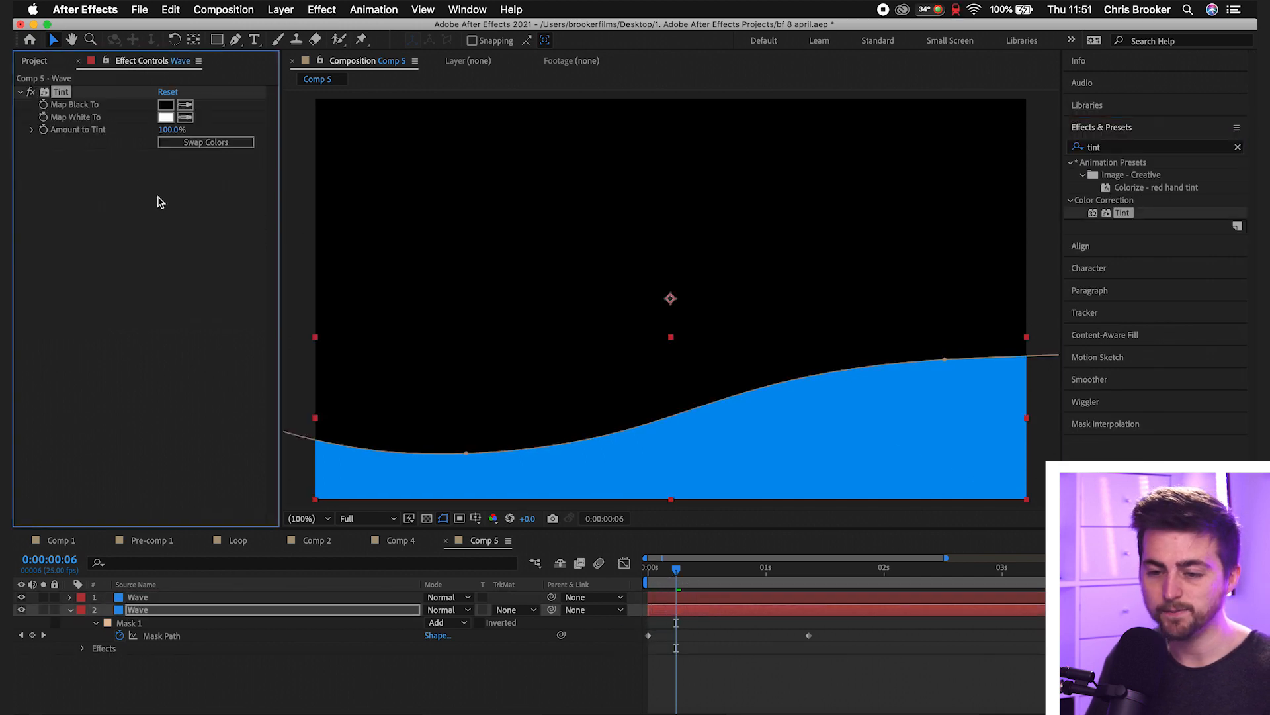
- Set the Tint effect's Map Black To colour to light blue A6E5F4 and copy its hex code
{"action": "left_click", "coordinate": [165, 106]}
{"action": "left_click_drag", "start_coordinate": [808, 278], "coordinate": [776, 246]}
{"action": "left_click_drag", "start_coordinate": [968, 294], "coordinate": [964, 299]}
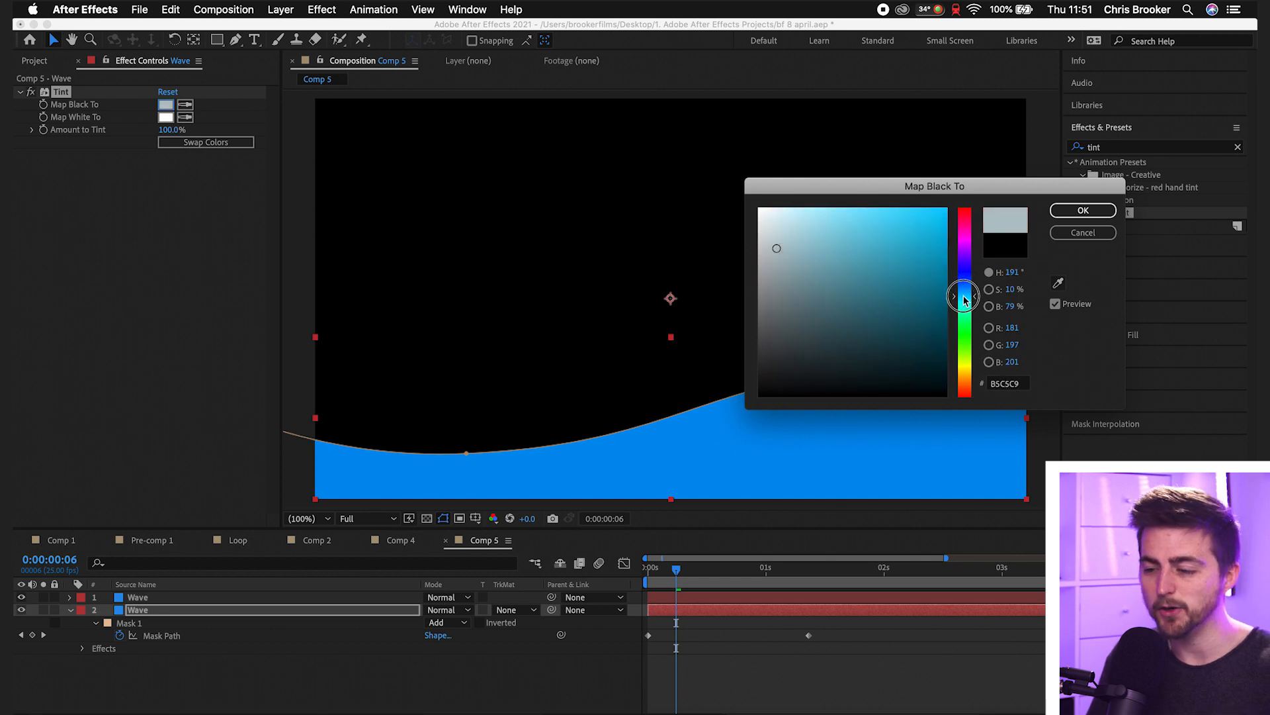
{"action": "left_click_drag", "start_coordinate": [818, 219], "coordinate": [825, 216]}
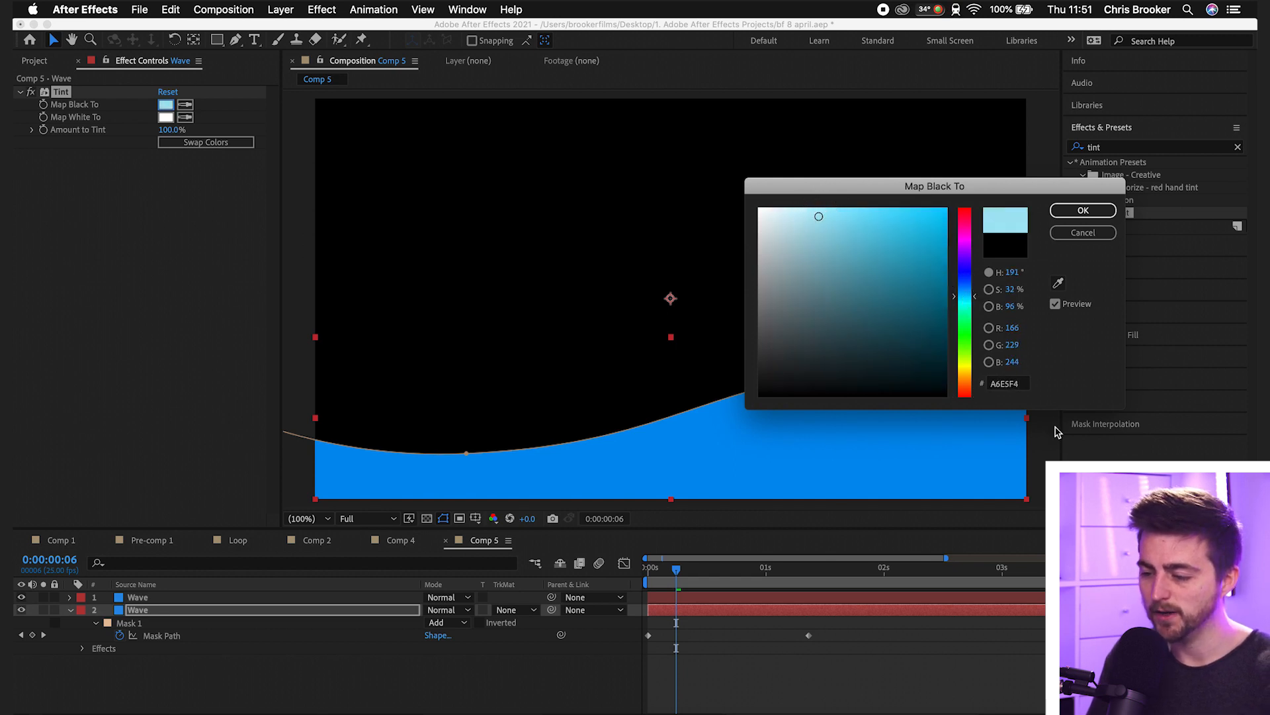
{"action": "left_click", "coordinate": [1024, 386]}
{"action": "key", "text": "super+c"}
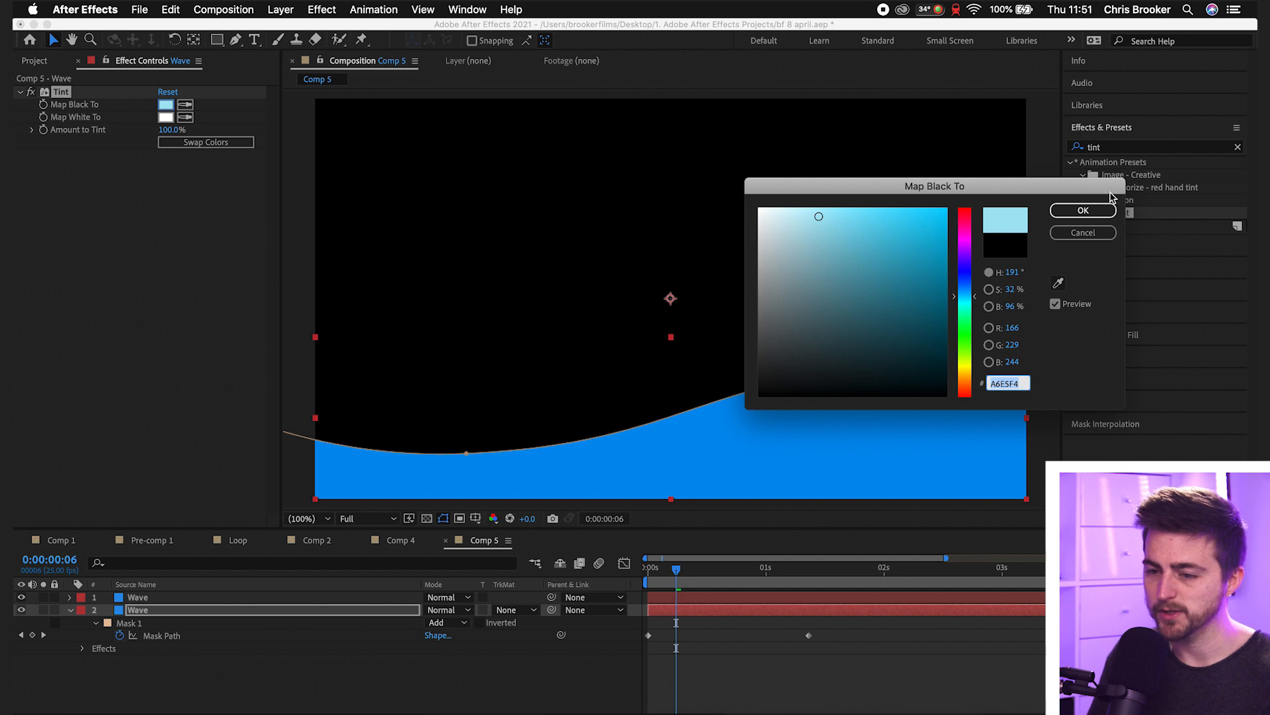
{"action": "left_click", "coordinate": [1083, 210]}
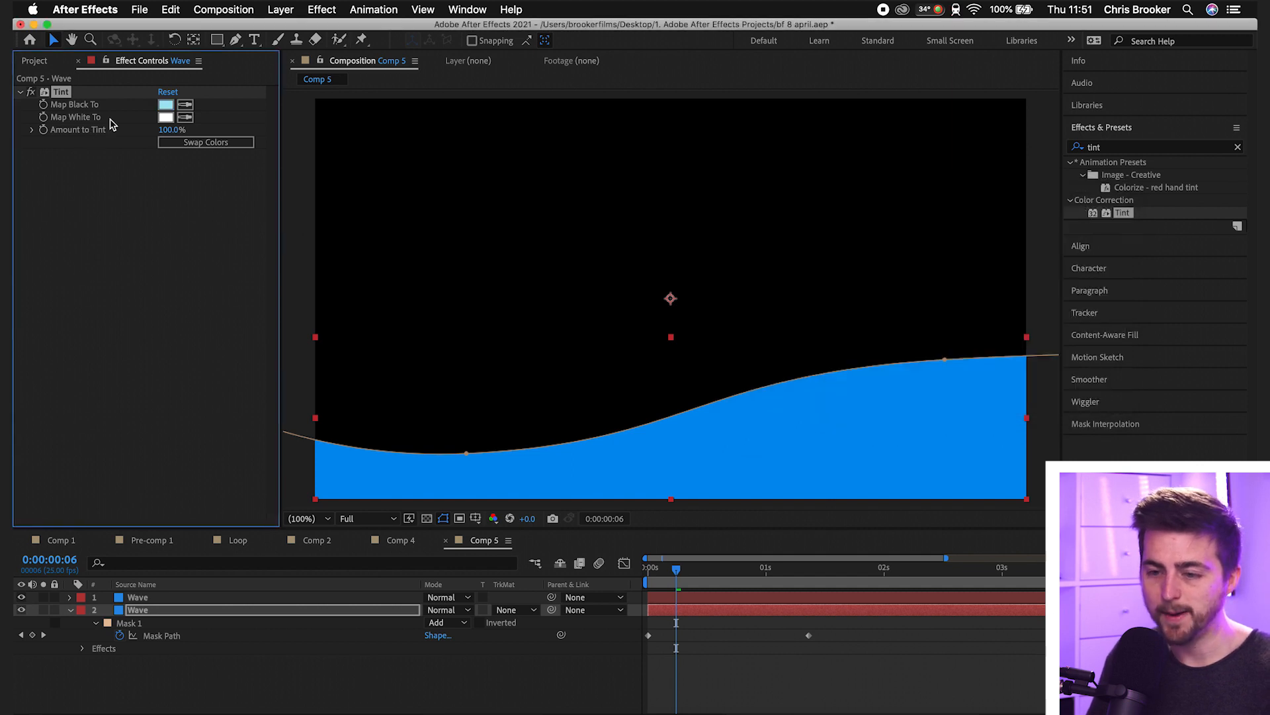
- Set the Tint effect's Map White To colour to the same light blue, A6E5F4
{"action": "left_click", "coordinate": [166, 118]}
{"action": "key", "text": "super+v"}
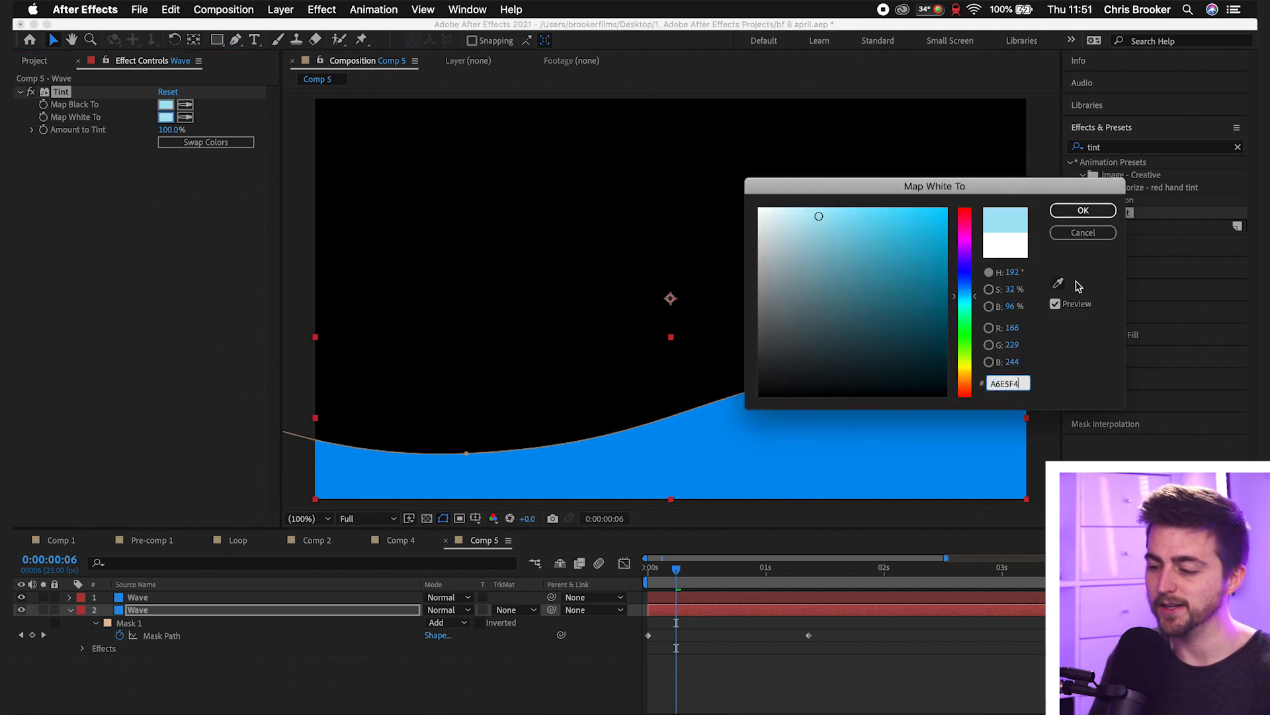
{"action": "left_click", "coordinate": [1081, 210]}
- Shift the upper Wave layer three frames later in the timeline so the light blue copy leads it
{"action": "left_click", "coordinate": [673, 604]}
{"action": "key", "text": "equal"}
{"action": "scroll", "coordinate": [673, 601], "scroll_direction": "left", "scroll_amount": 2}
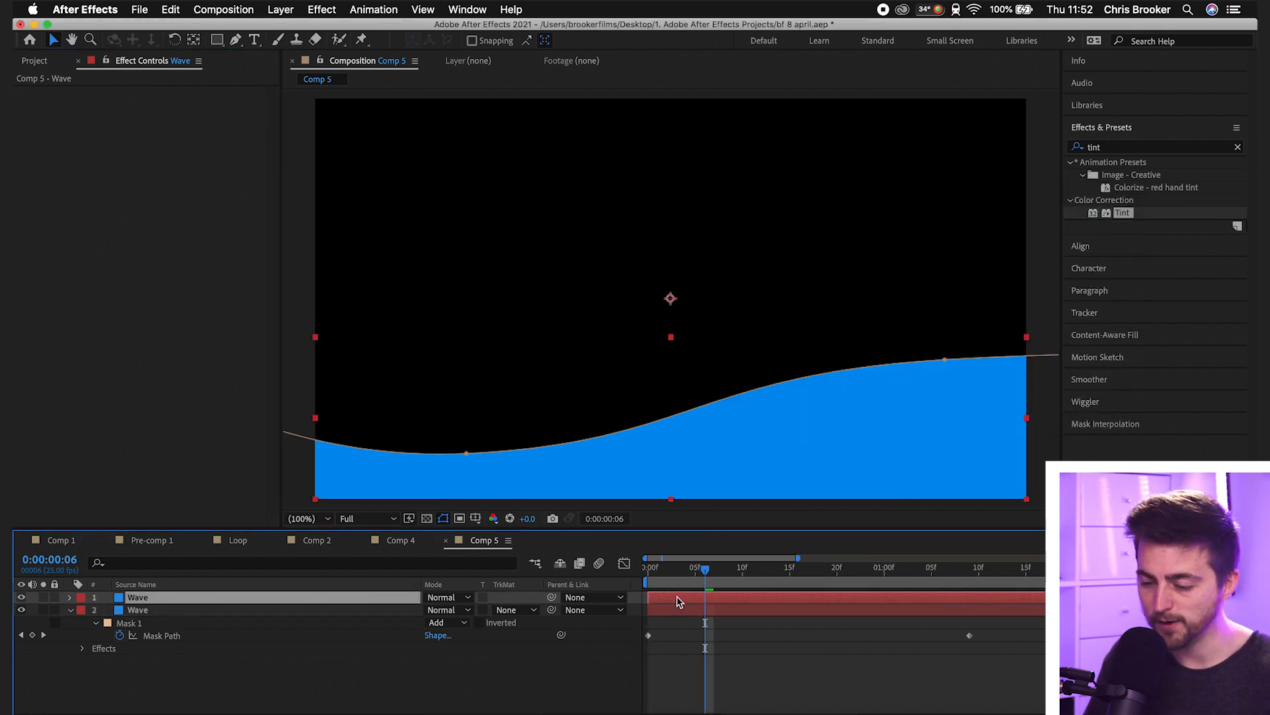
{"action": "left_click_drag", "start_coordinate": [681, 600], "coordinate": [704, 601]}
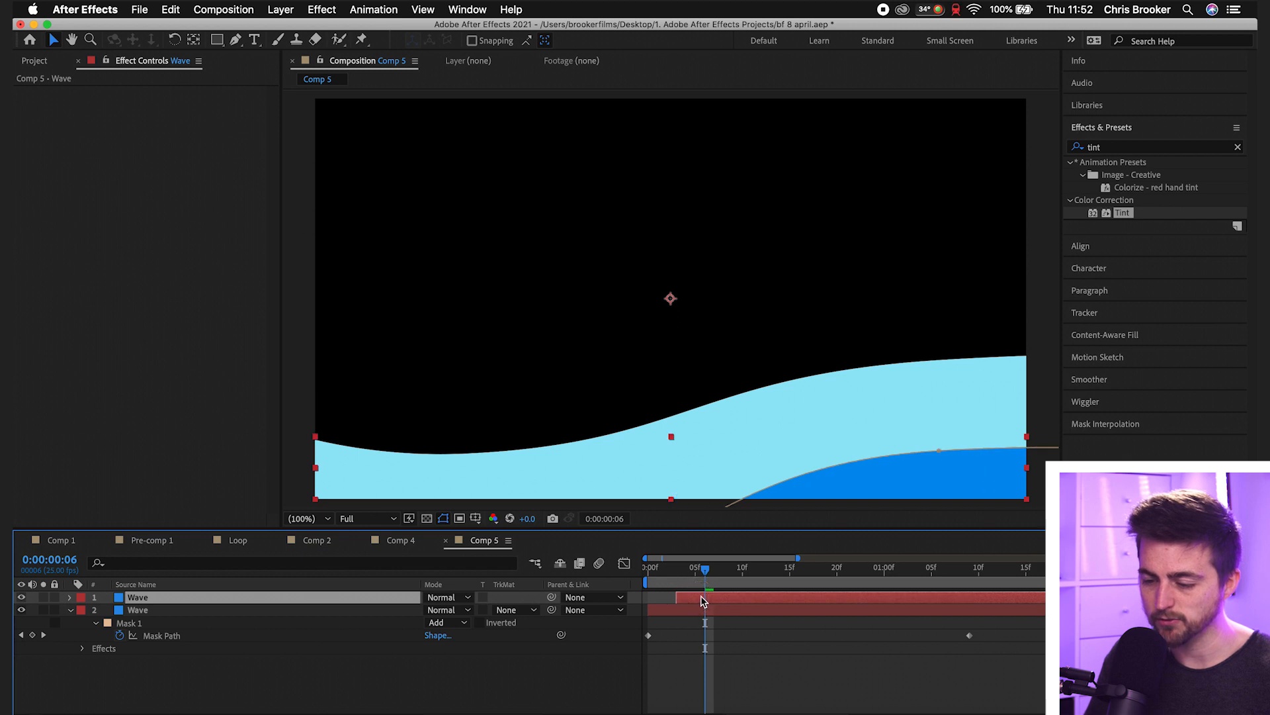
- Play back the offset two-colour wave animation from the start of the composition
{"action": "key", "text": "space"}
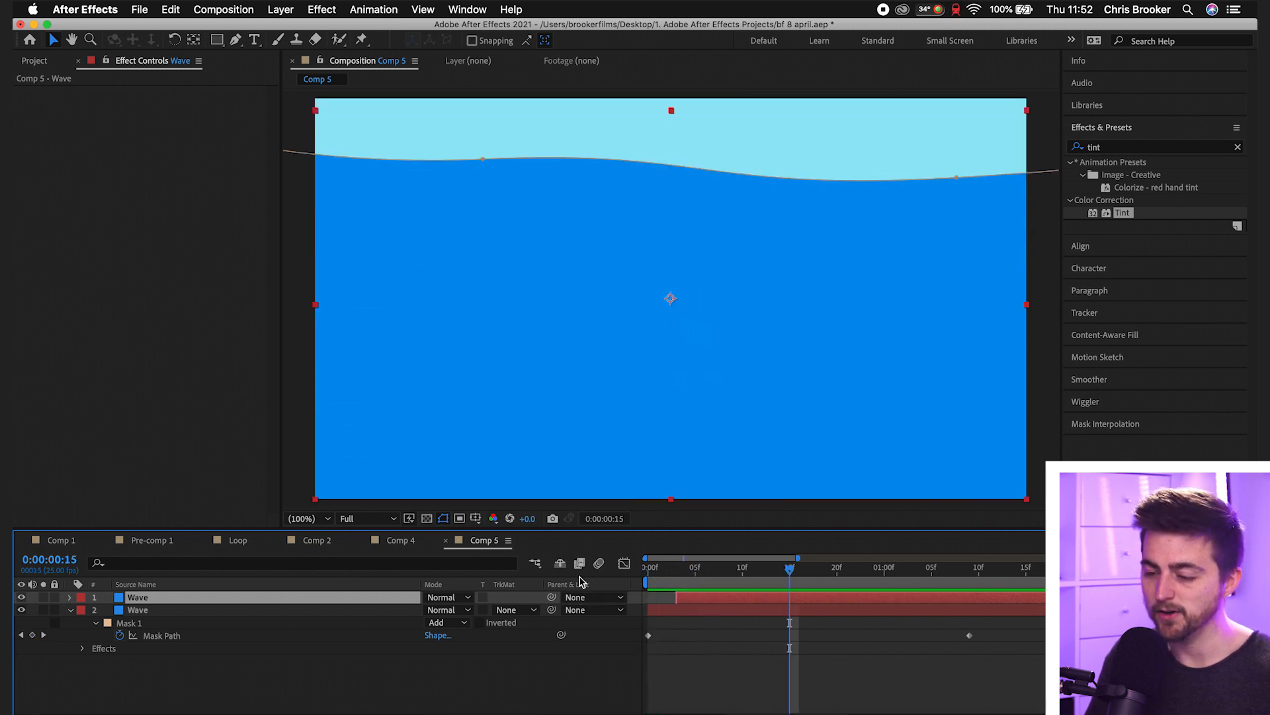
{"action": "left_click", "coordinate": [686, 567]}
{"action": "key", "text": "space"}
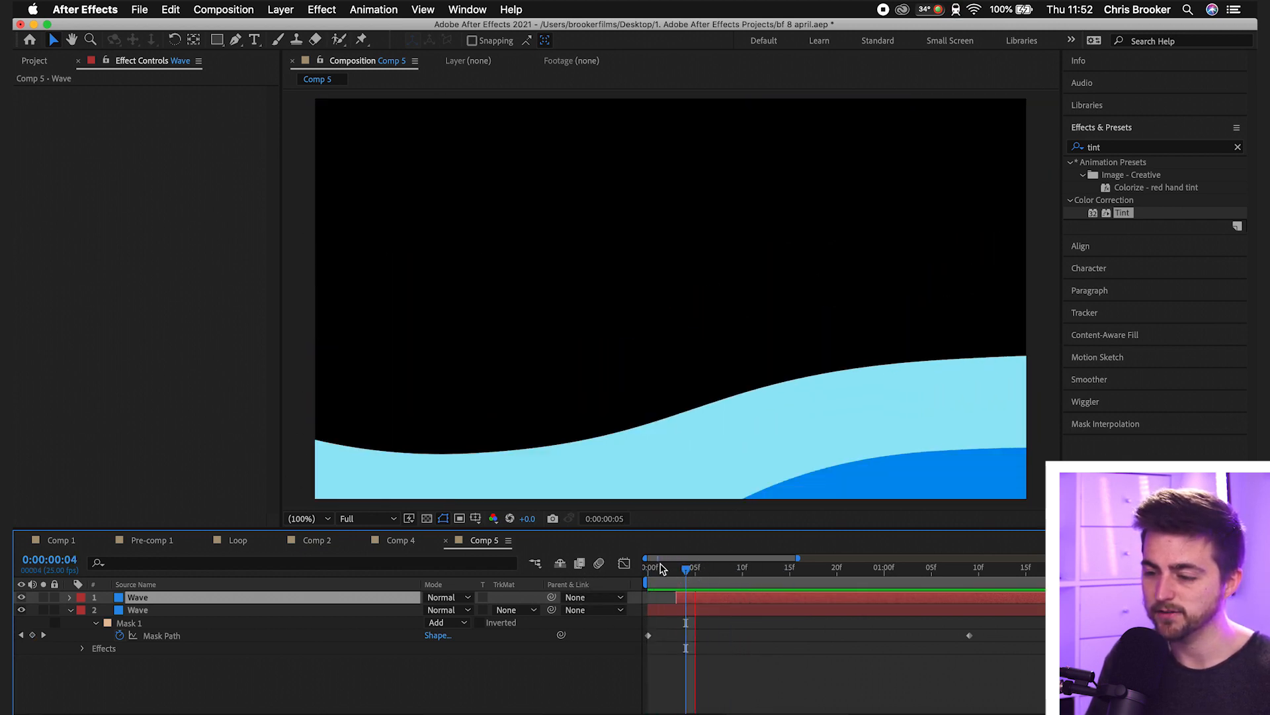
{"action": "key", "text": "space"}
{"action": "left_click_drag", "start_coordinate": [670, 569], "coordinate": [601, 583]}
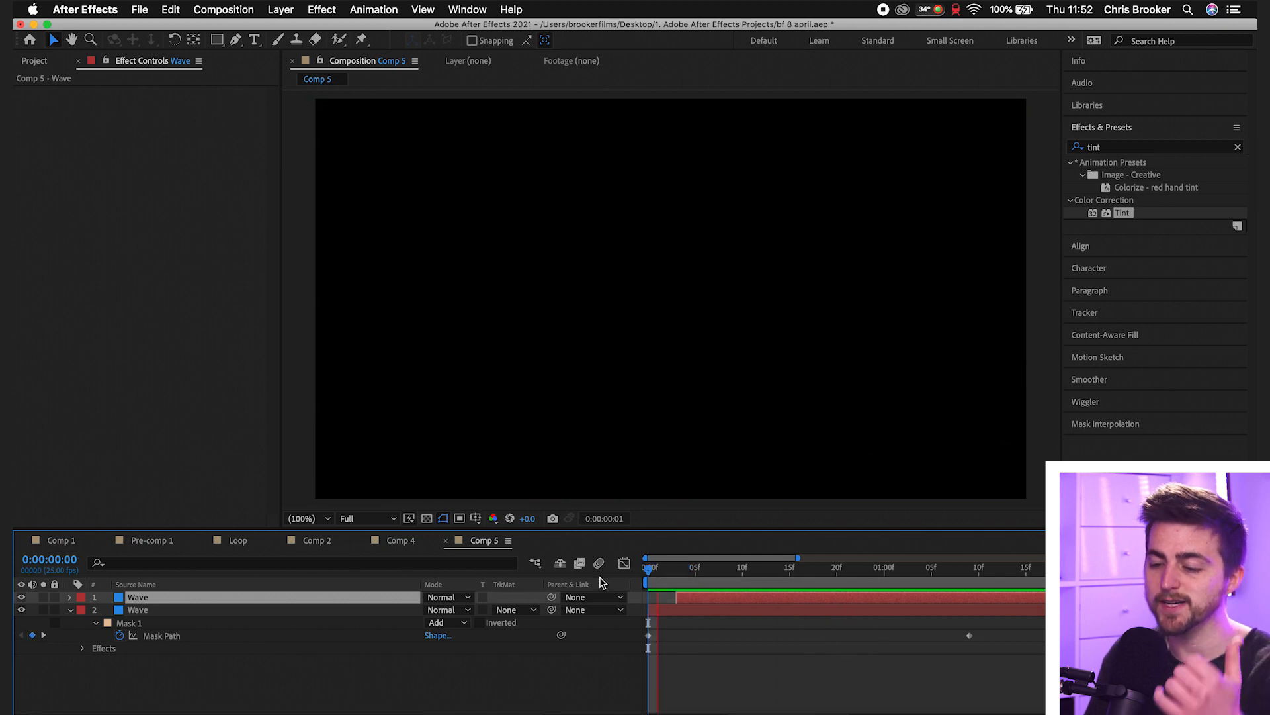
{"action": "key", "text": "space"}
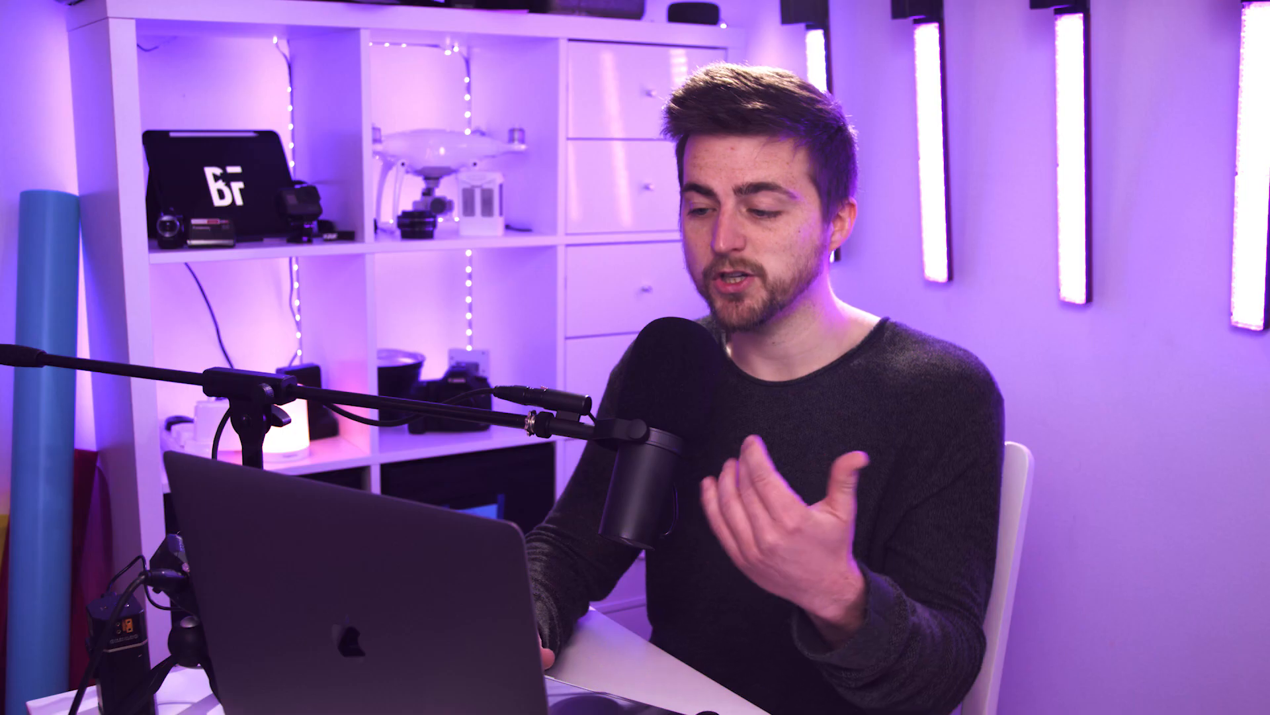